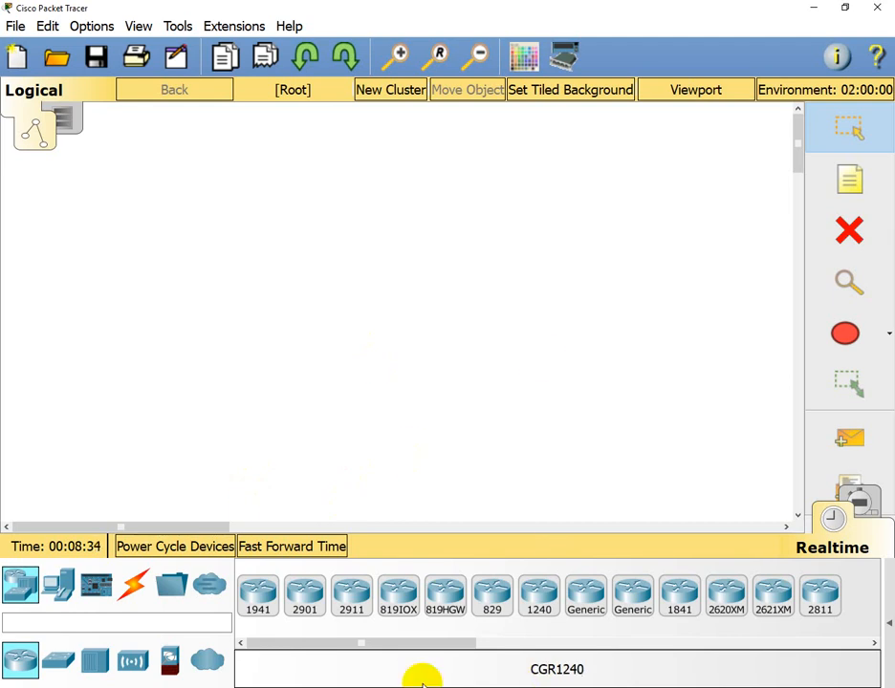
- Place a 2811 router and a 2950-24 switch below it on the workspace
drag(422, 645, 385, 640)
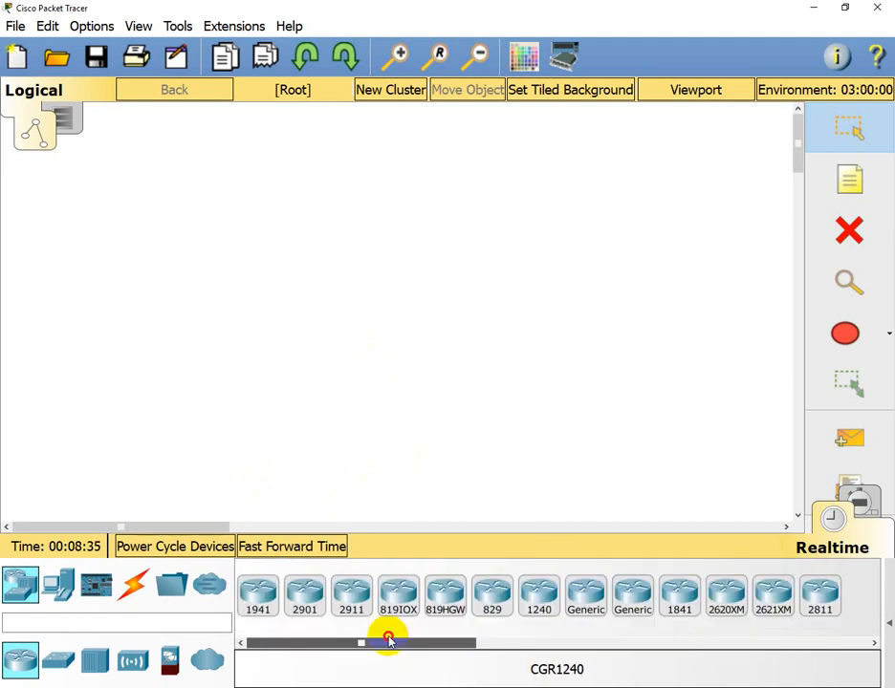
click(816, 602)
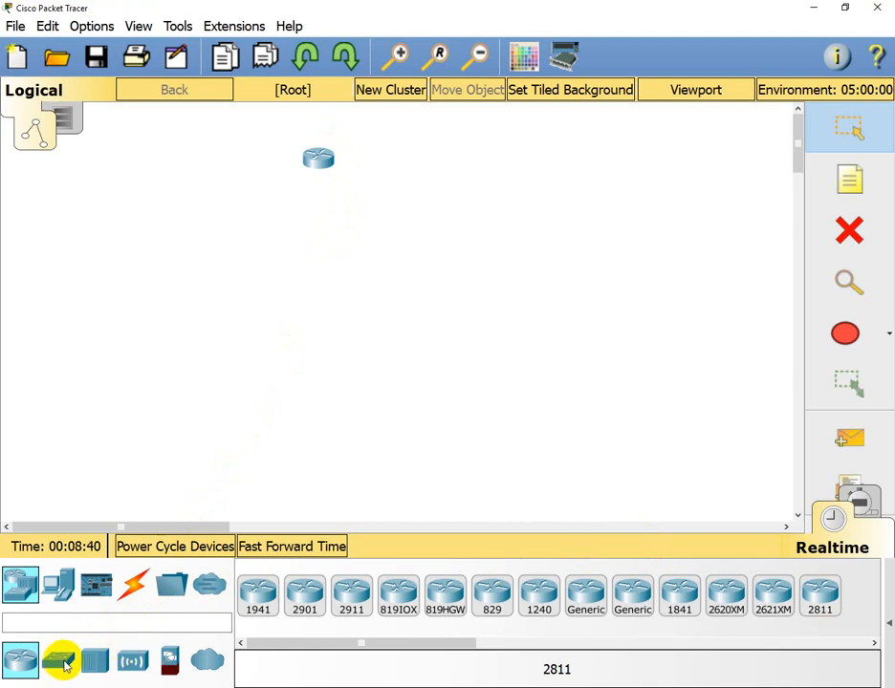
click(61, 663)
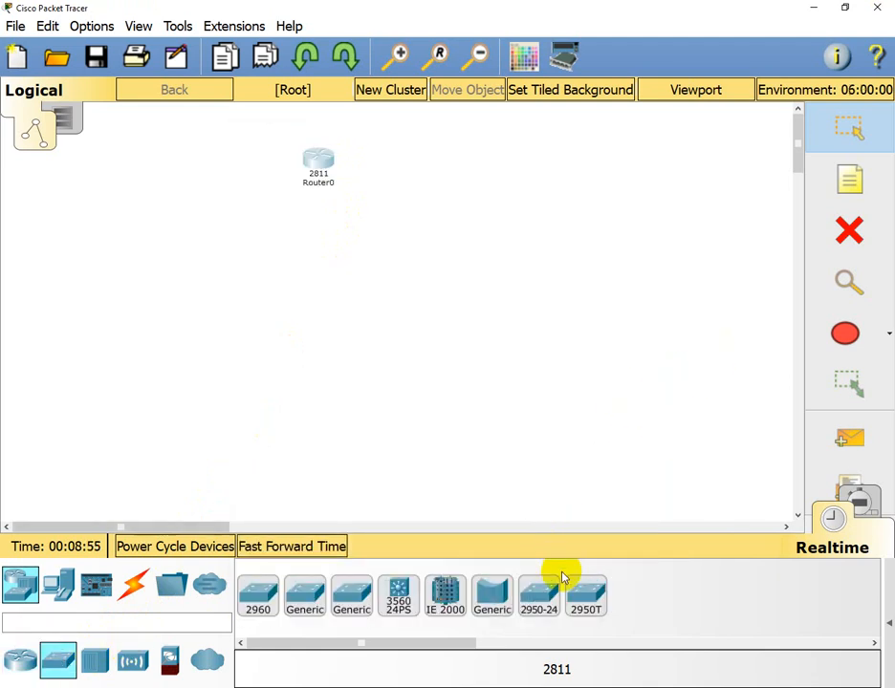
click(541, 604)
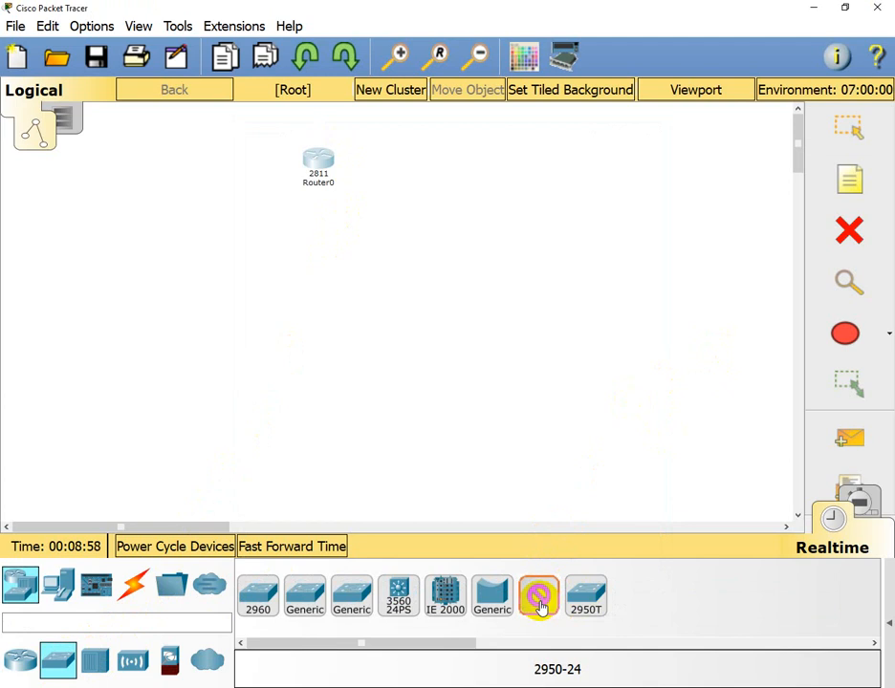
click(310, 305)
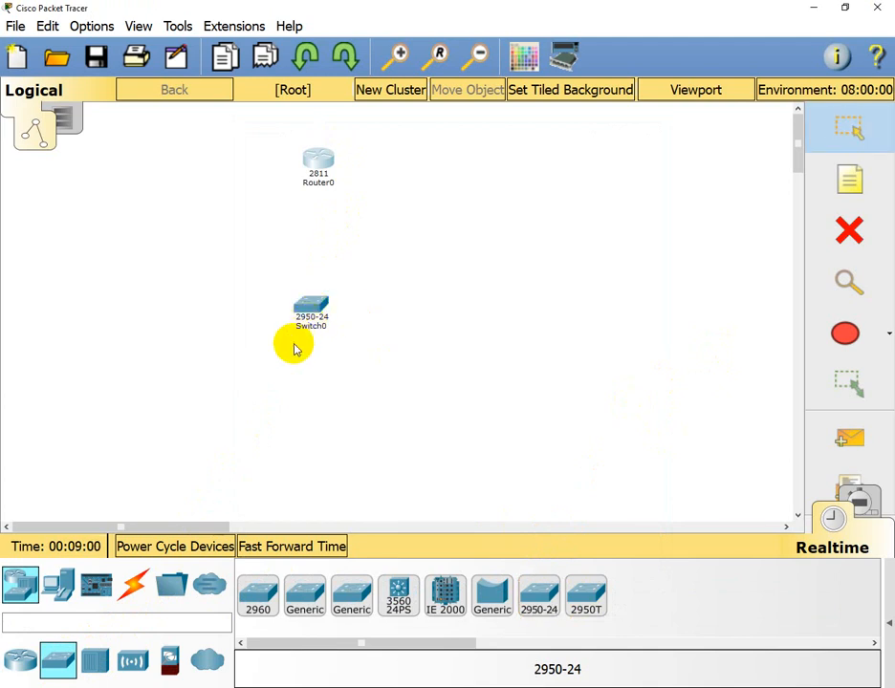
- Add a generic PC near the bottom left of the workspace
click(23, 584)
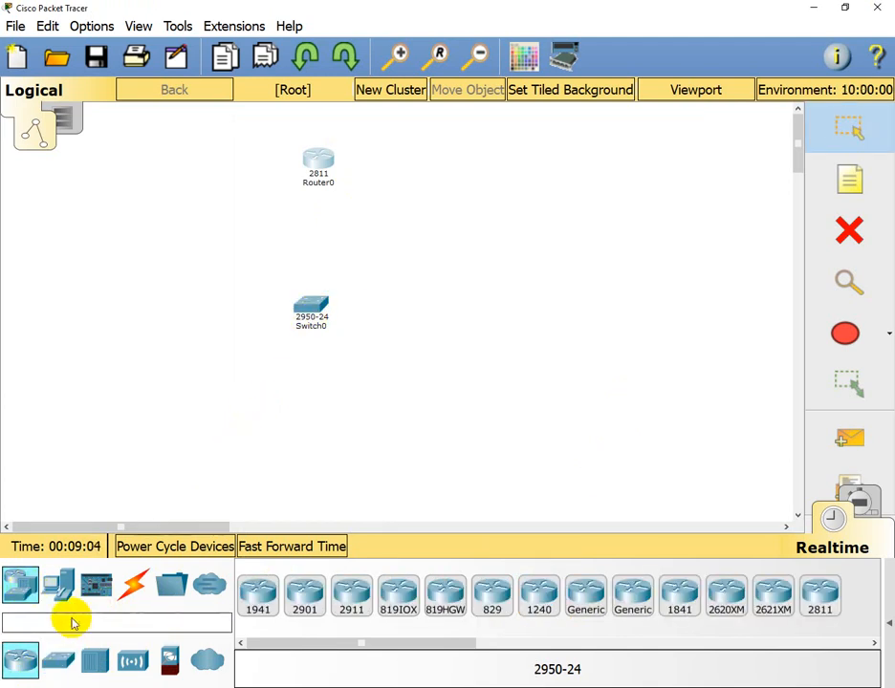
click(59, 583)
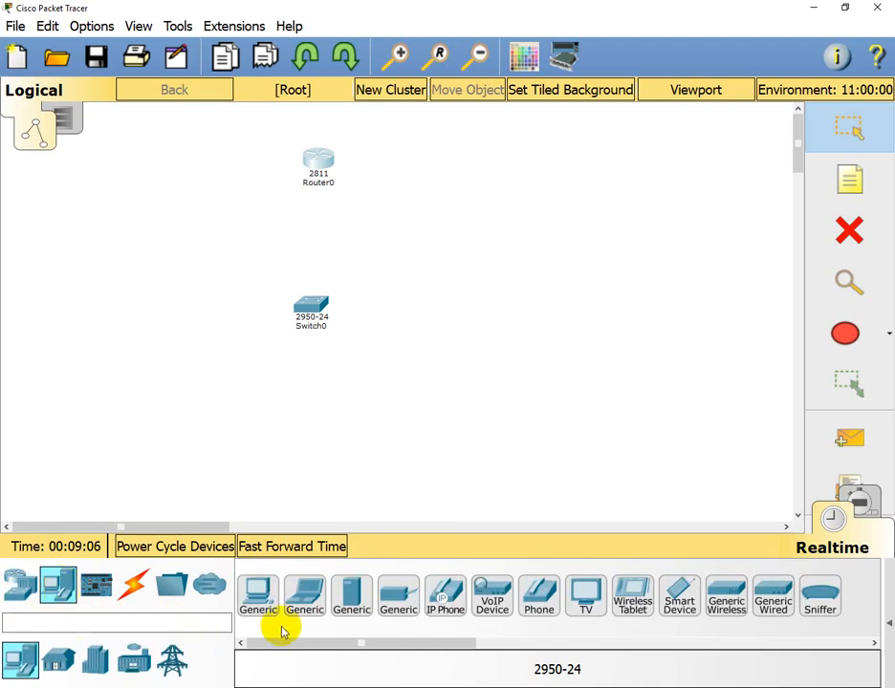
click(252, 602)
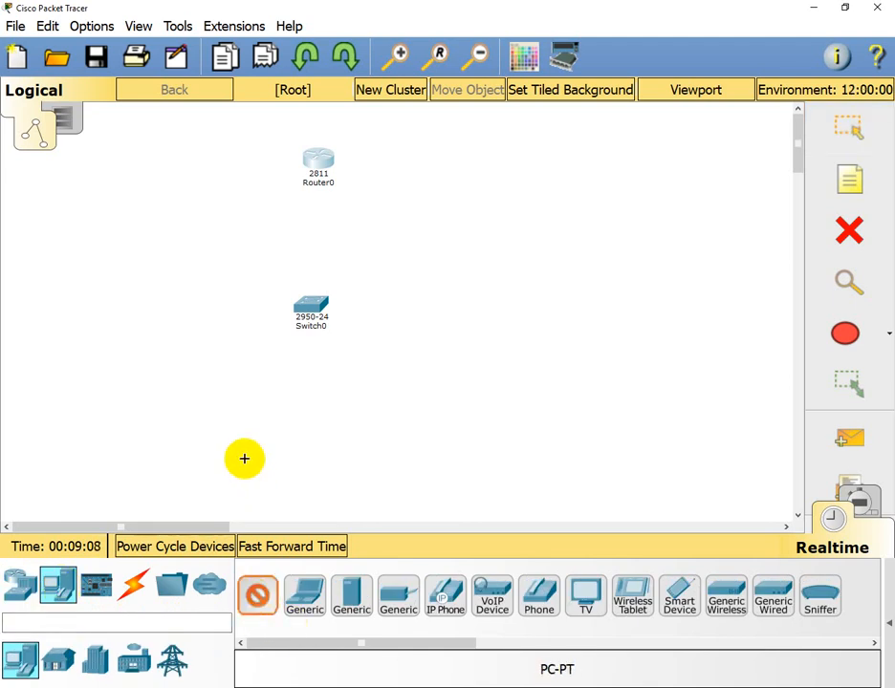
click(244, 463)
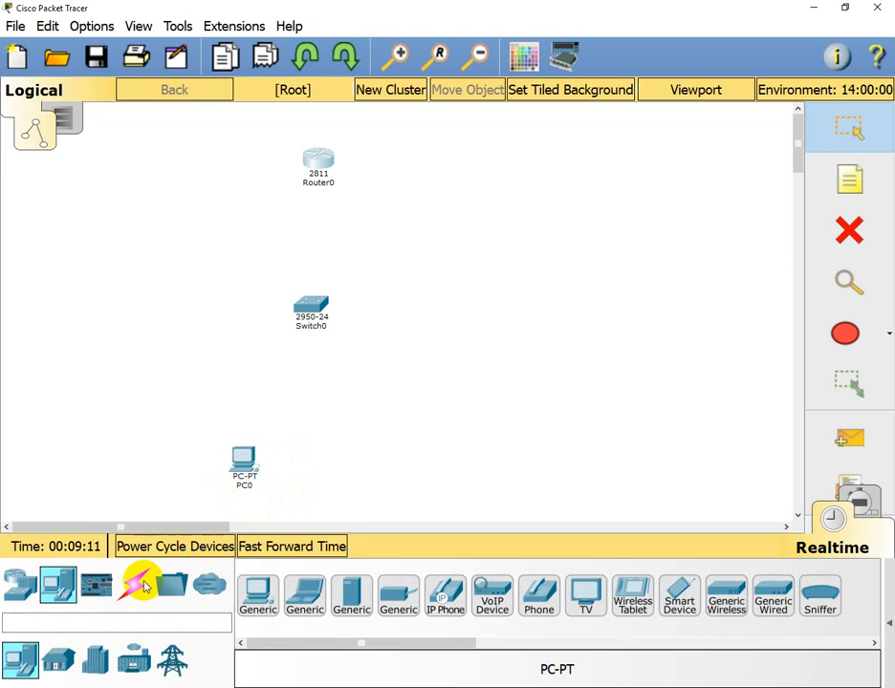
click(138, 587)
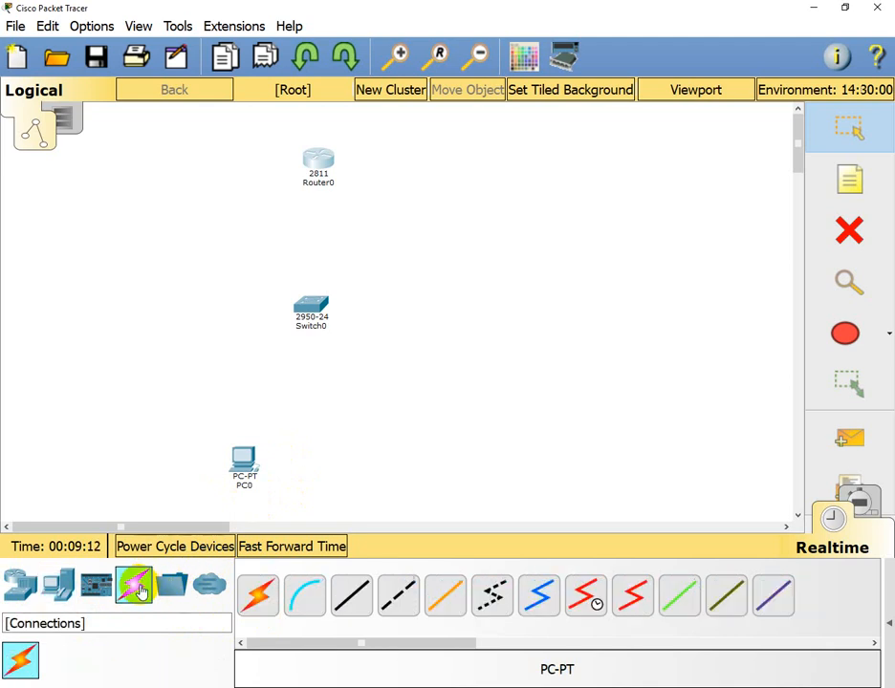
- Cable PC0 to Switch0 and Router0 to Switch0 with automatically chosen connections
click(258, 596)
click(249, 462)
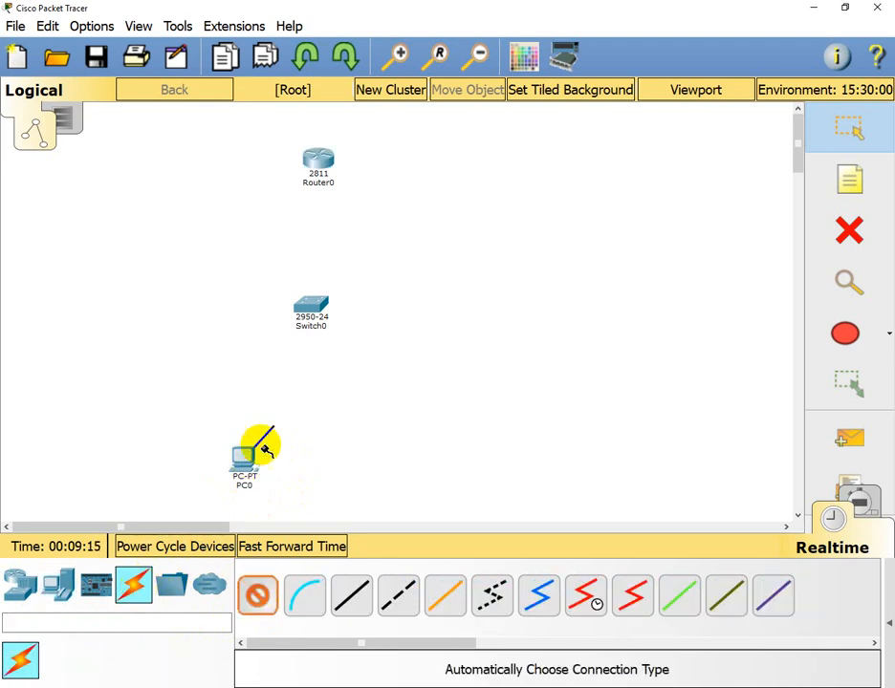
click(316, 311)
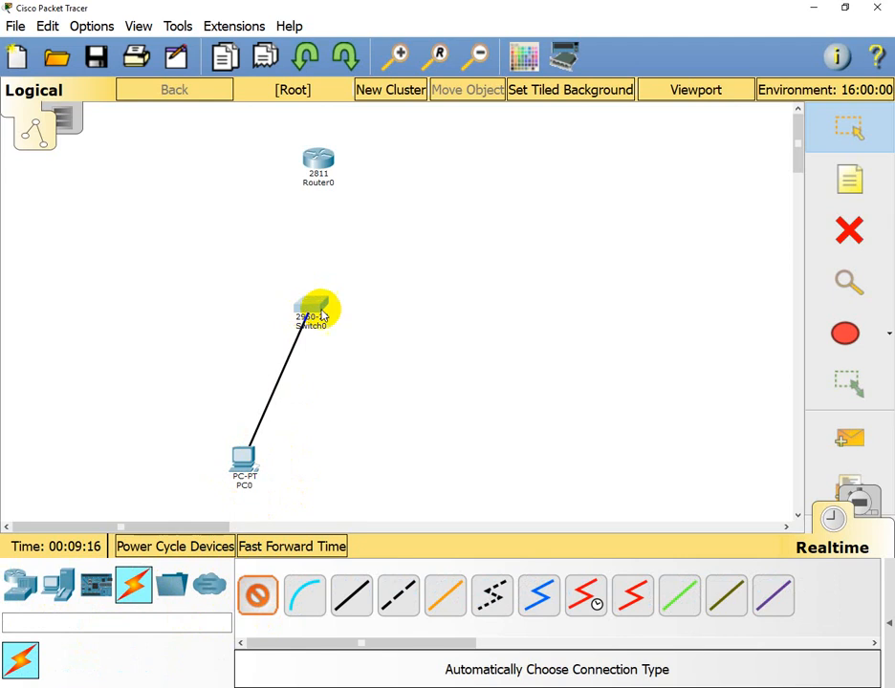
click(259, 594)
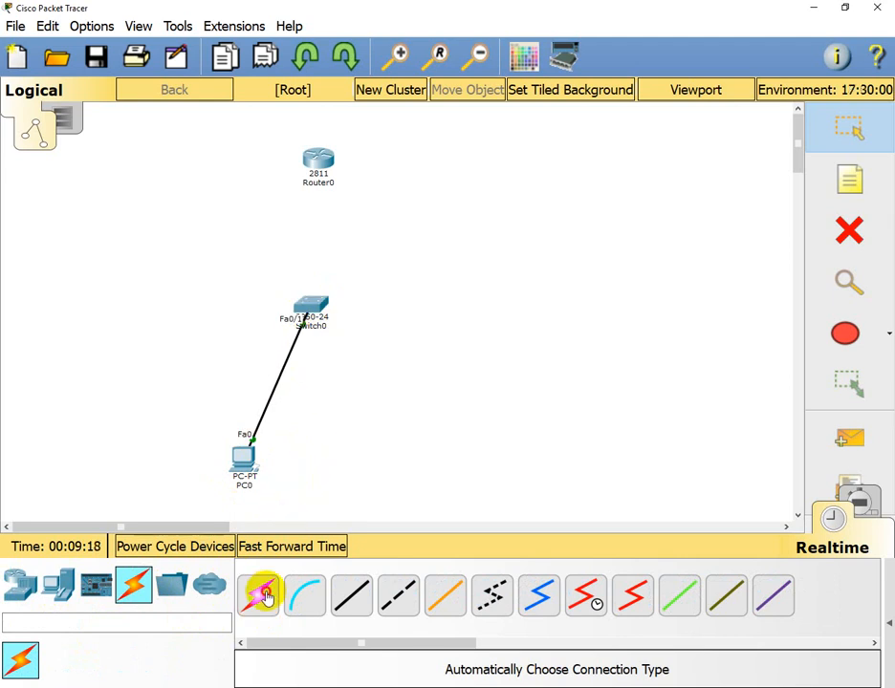
click(320, 161)
click(314, 298)
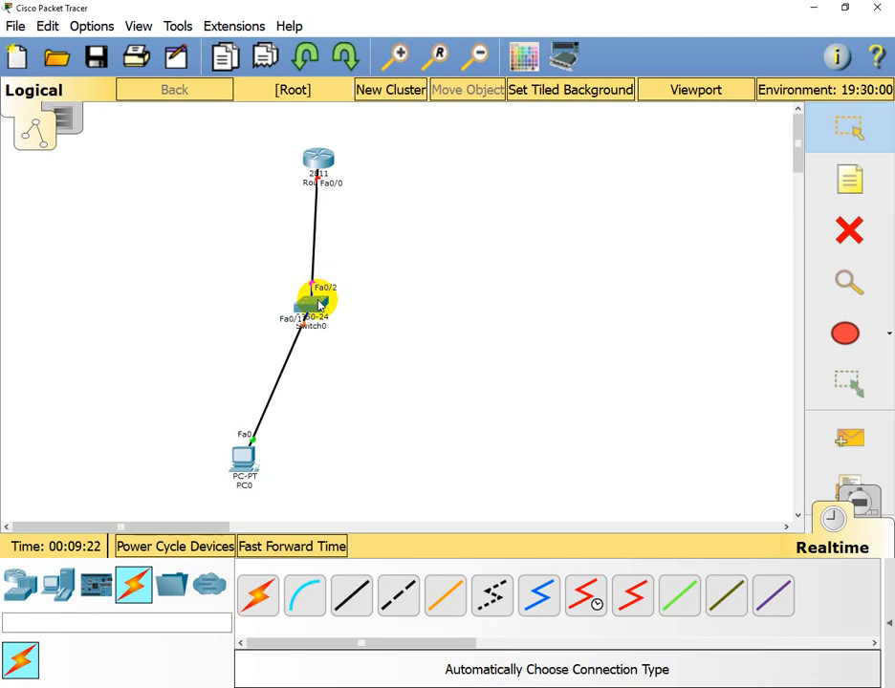
click(317, 167)
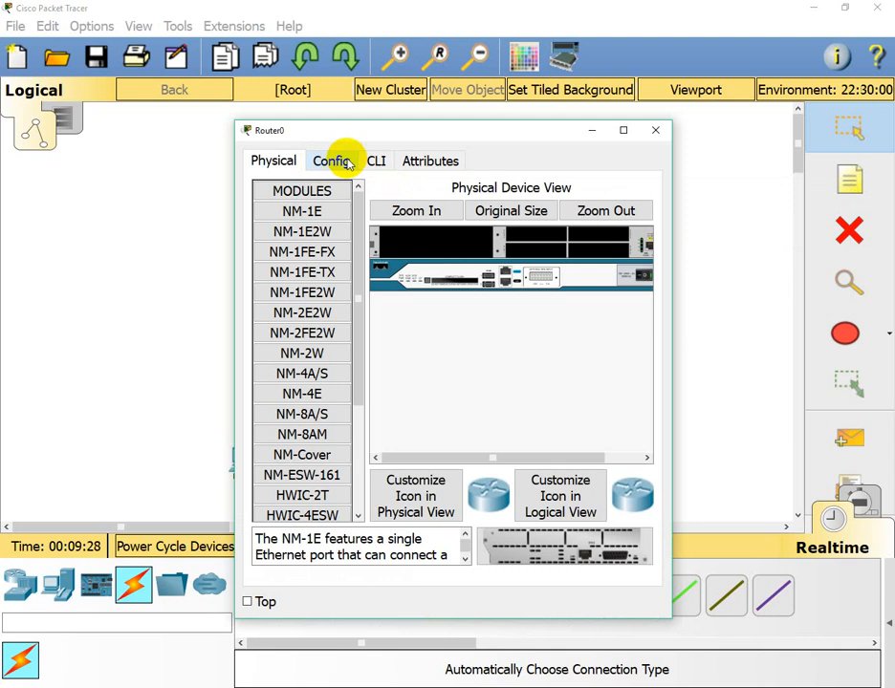
- Open Router0's CLI, decline the initial configuration dialog and enter privileged mode
drag(395, 138, 339, 146)
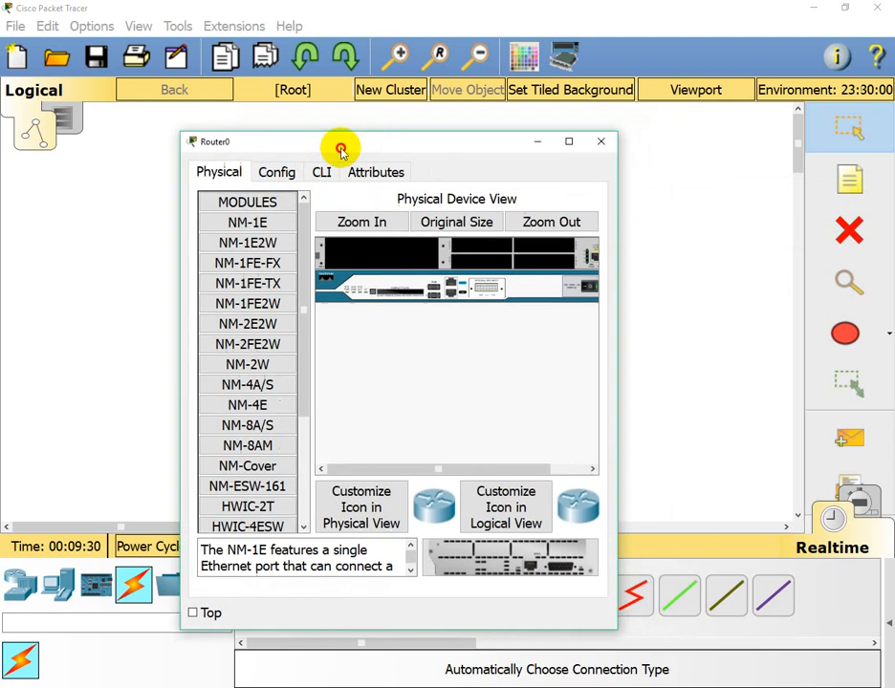
click(332, 177)
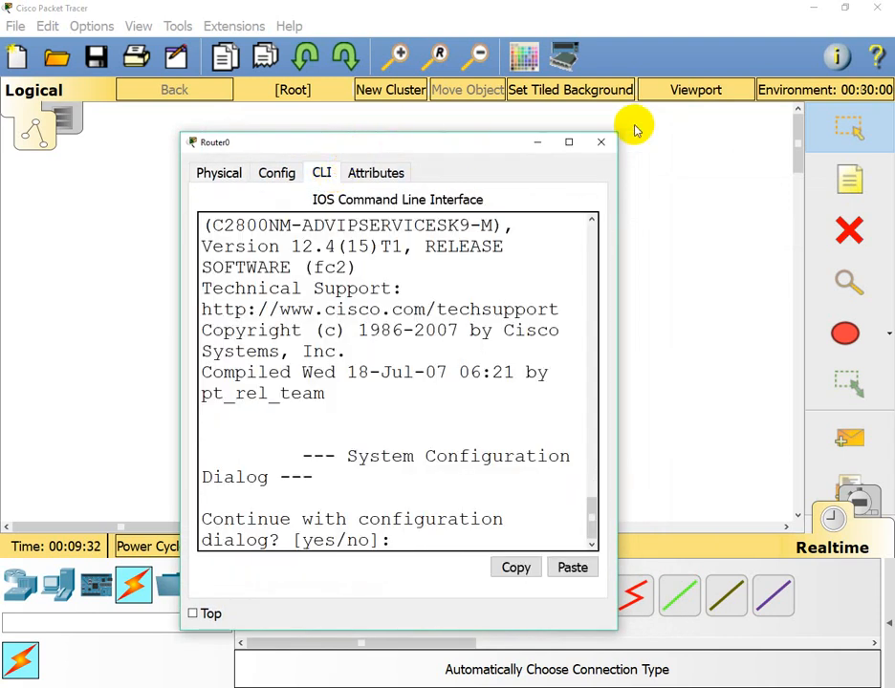
click(568, 141)
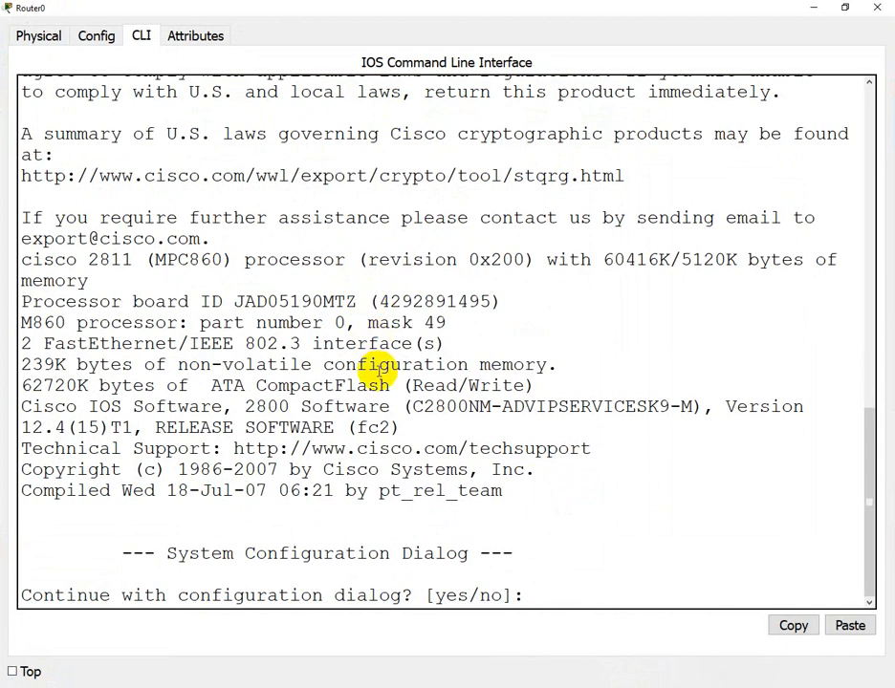
text(no)
key(Return)
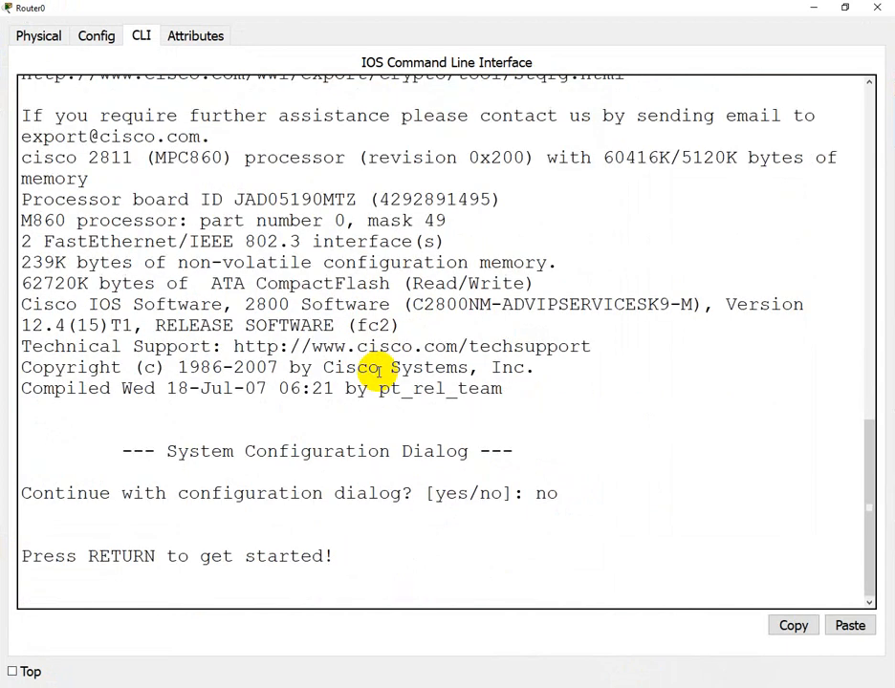
key(Return)
key(Return)
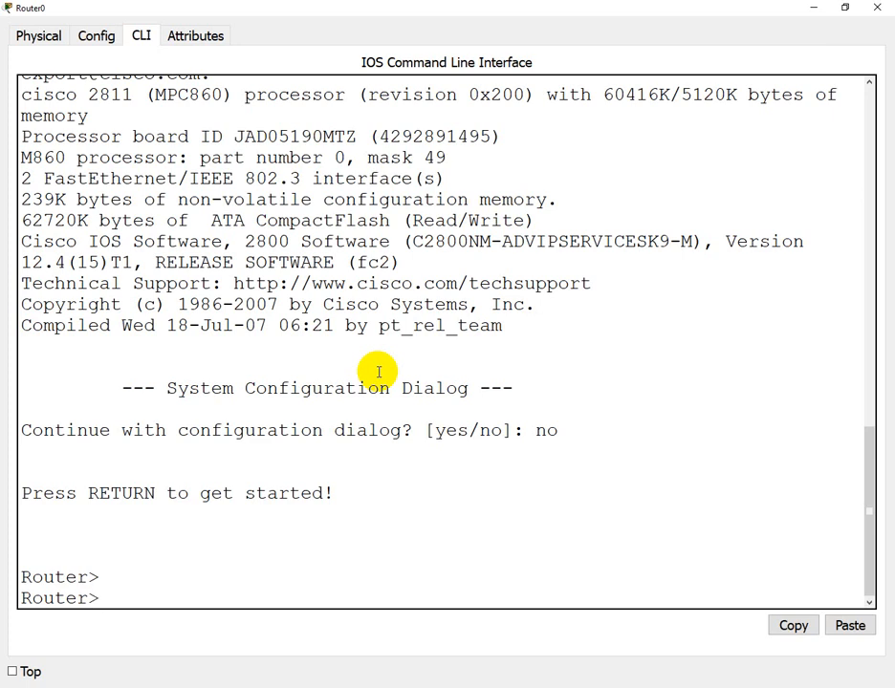
text(en)
key(Return)
key(Return)
- Assign 192.168.1.1 255.255.255.0 to Fa0/0 and bring the interface up with no shutdown
text(conf t)
key(Return)
key(Return)
key(Return)
key(Return)
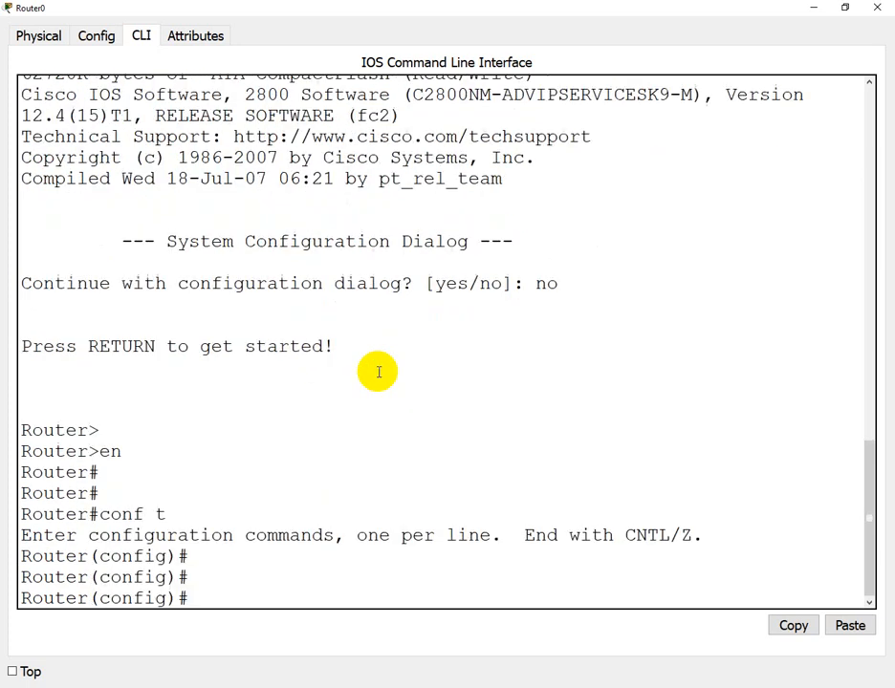
text(int g)
key(BackSpace)
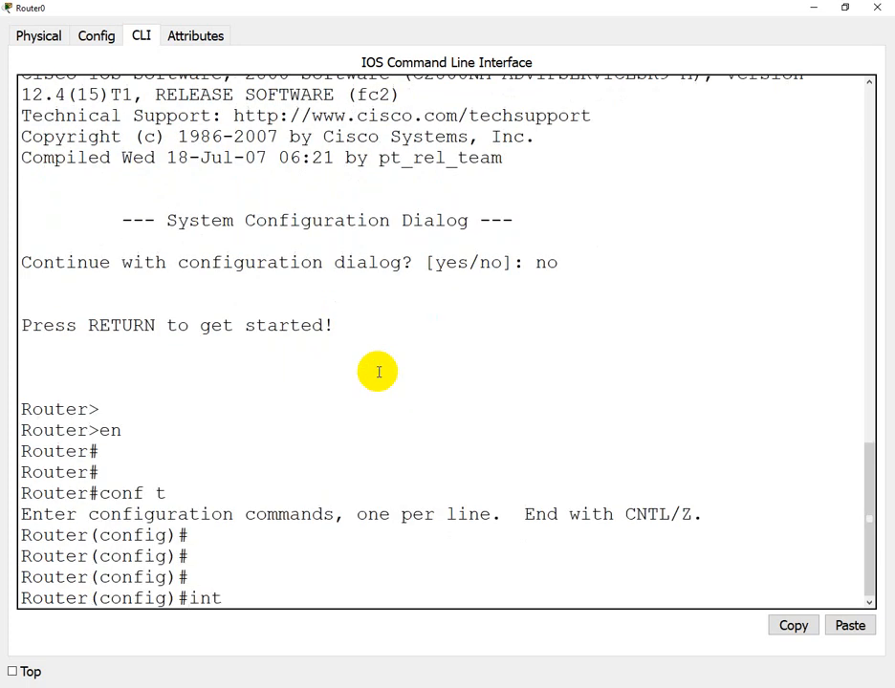
text(fa0/0)
key(Return)
text(ip a)
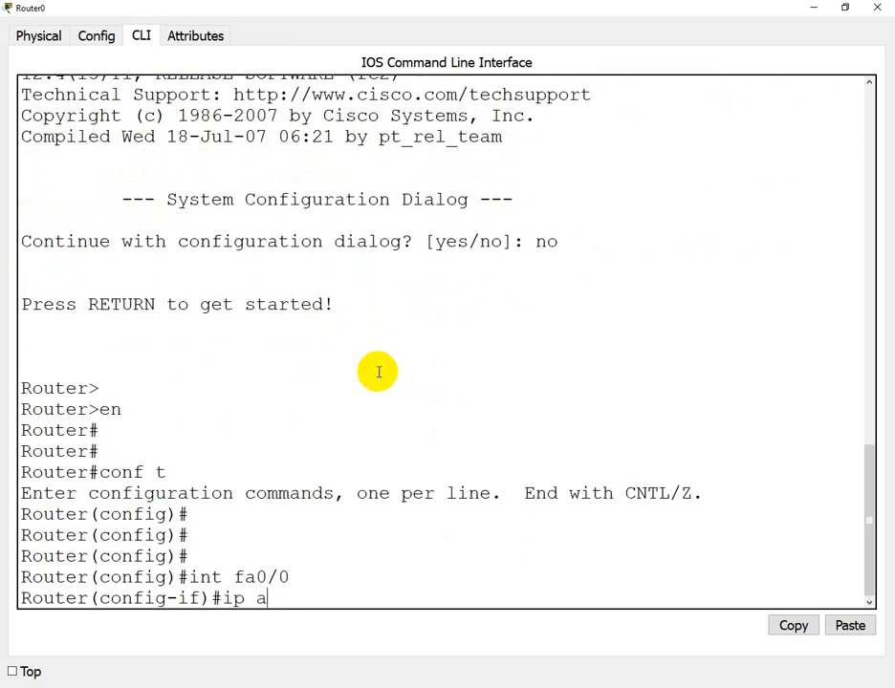
text(dd 192.168.1.1)
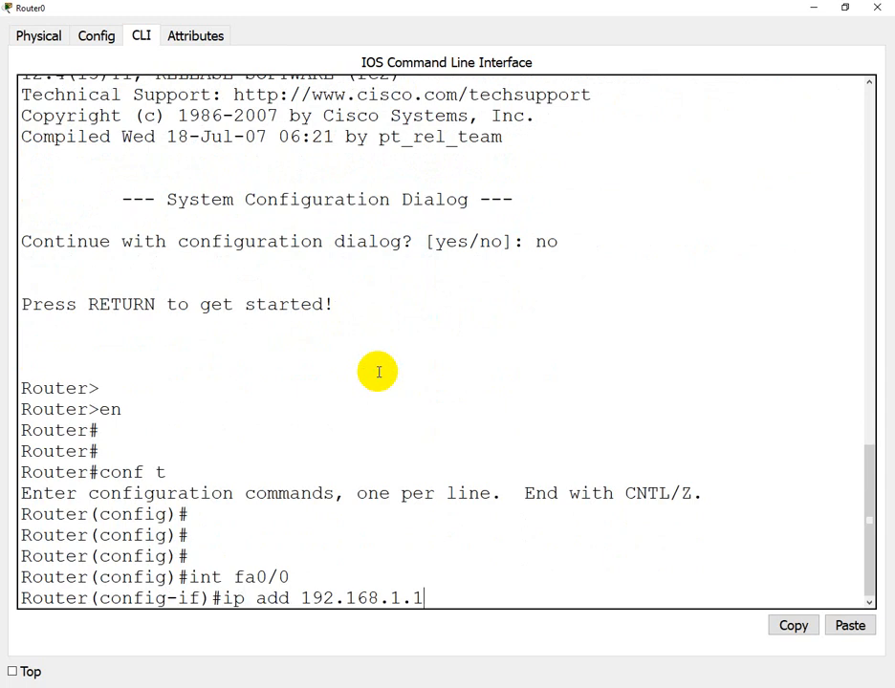
text( 255.255.255.0)
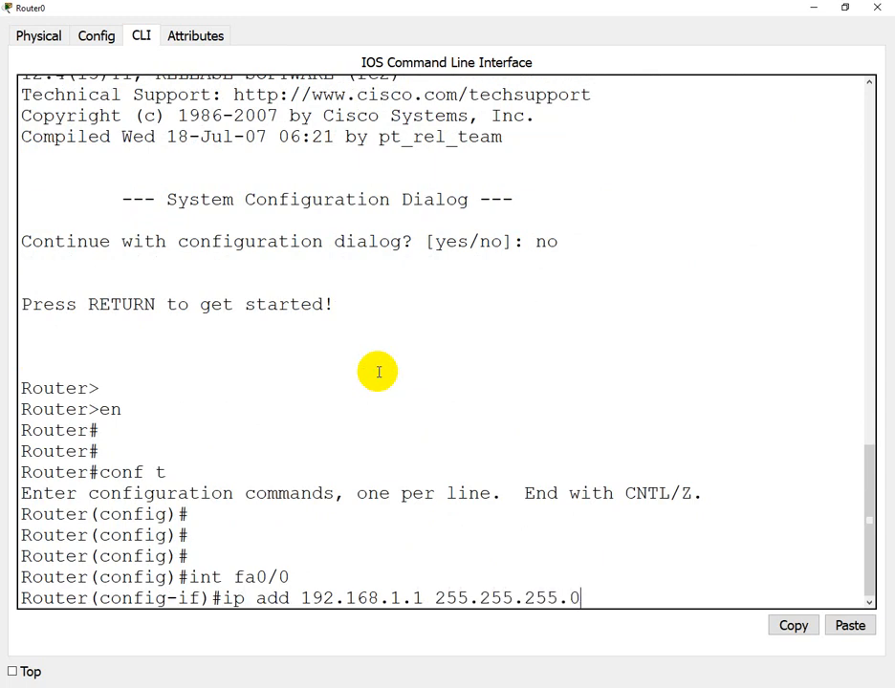
key(Return)
text(no sh)
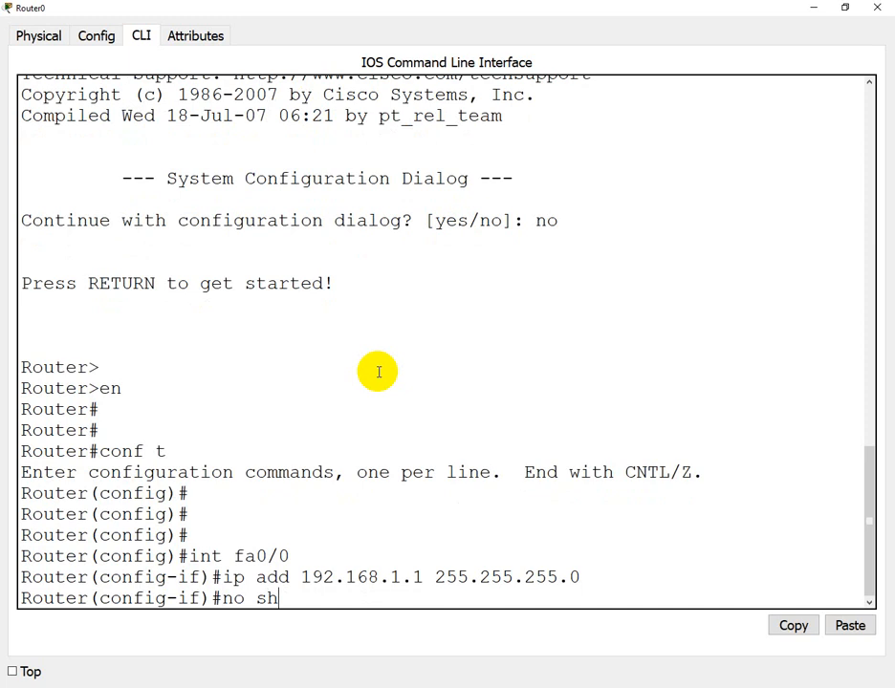
key(Return)
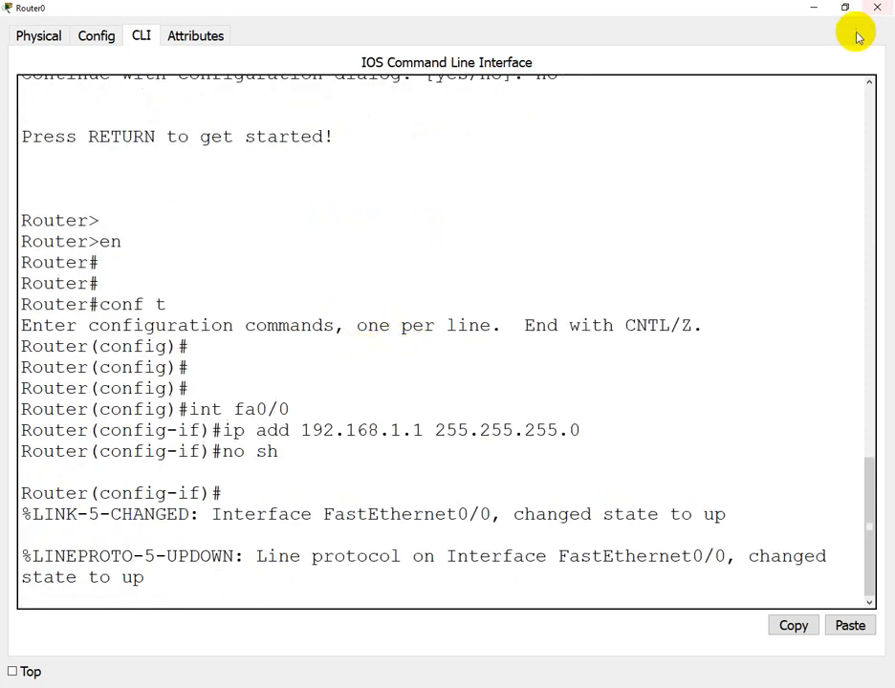
click(813, 8)
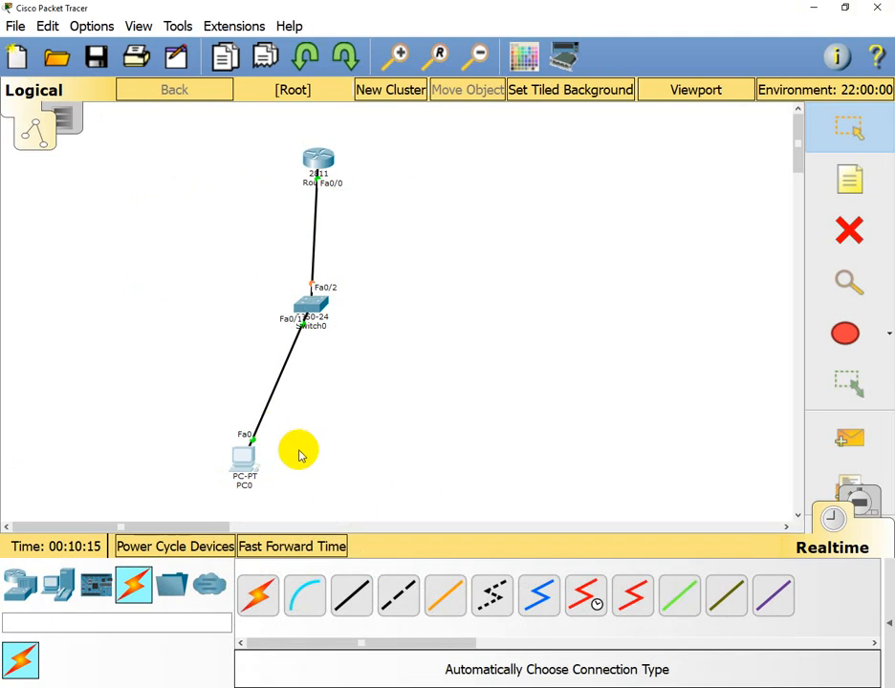
- Set PC0's IP Configuration to 192.168.1.2, mask 255.255.255.0, gateway 192.168.1.1
click(252, 467)
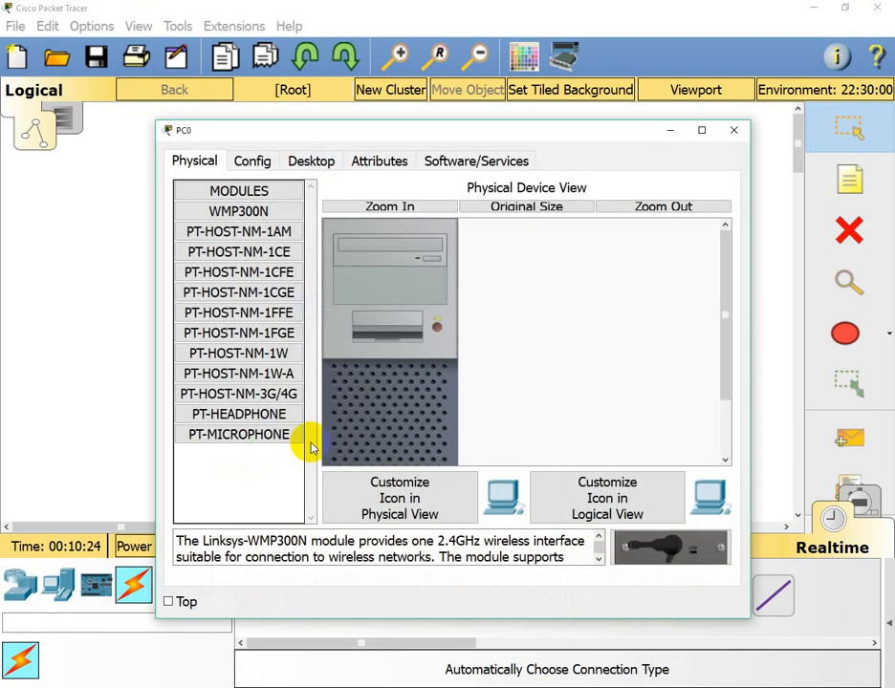
click(322, 169)
click(254, 225)
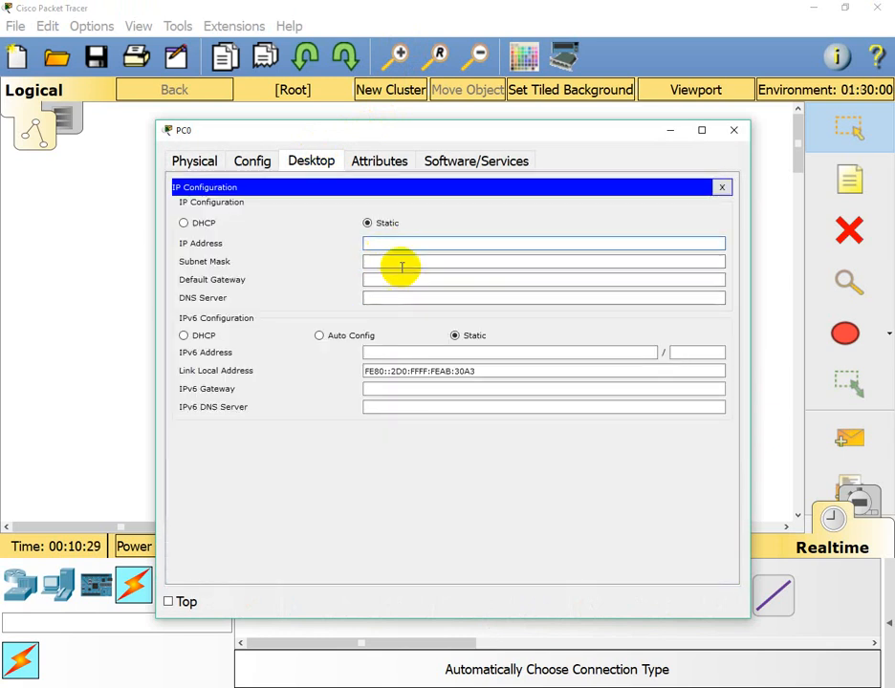
text(192.168.1.2)
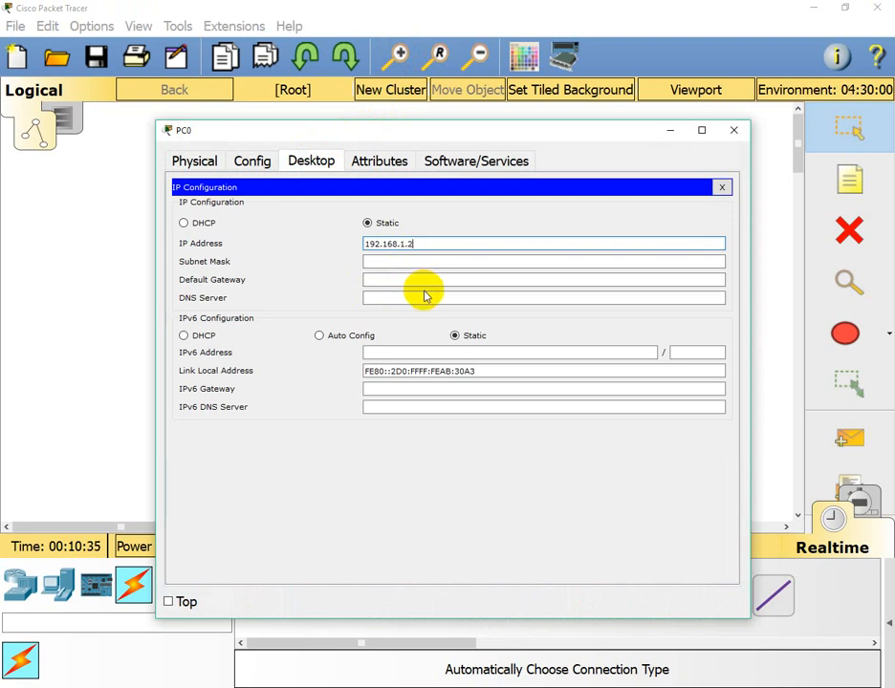
click(426, 292)
key(Tab)
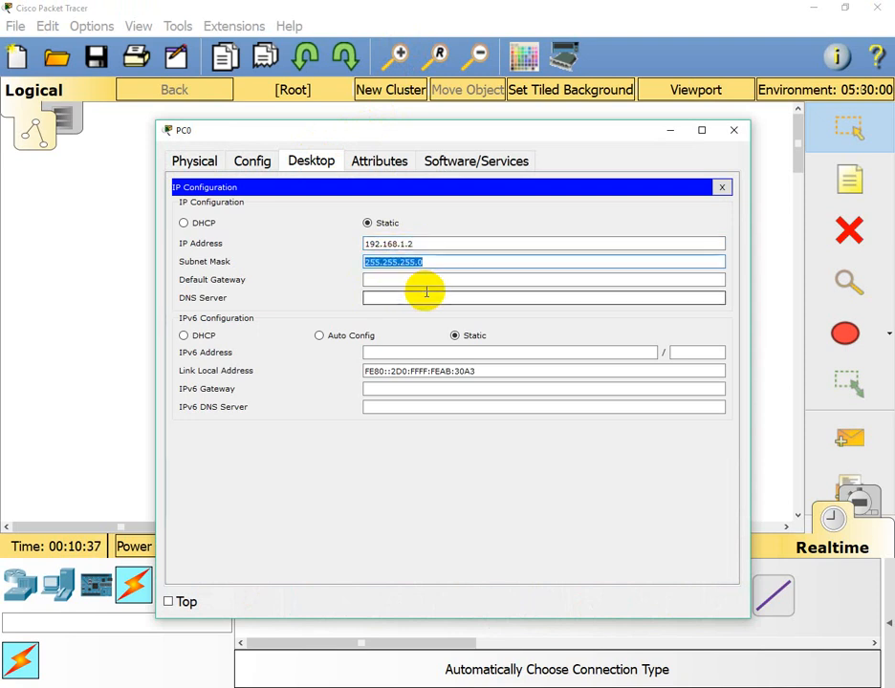
key(Tab)
text(192.16)
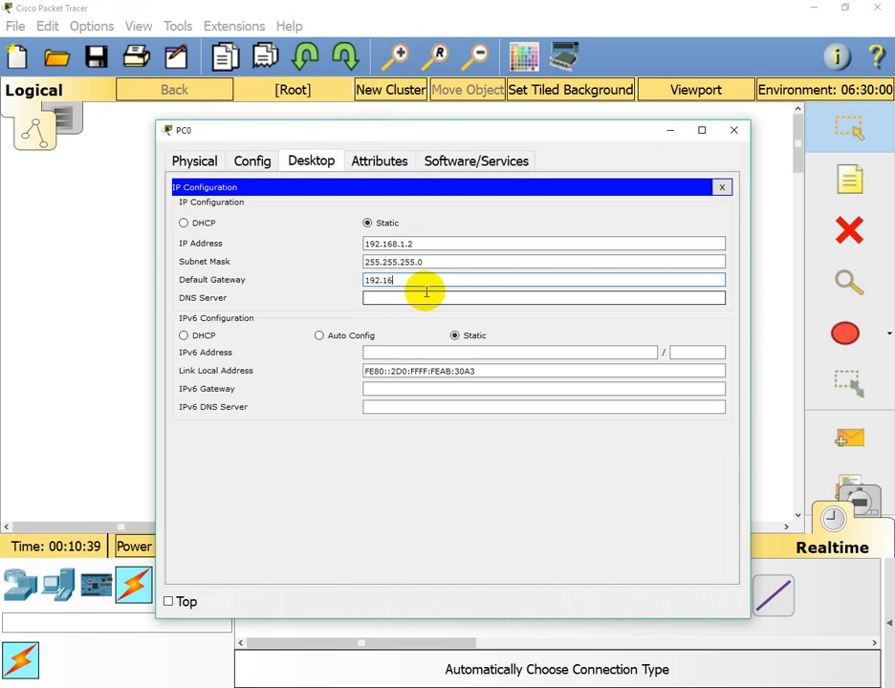
text(8.1.1)
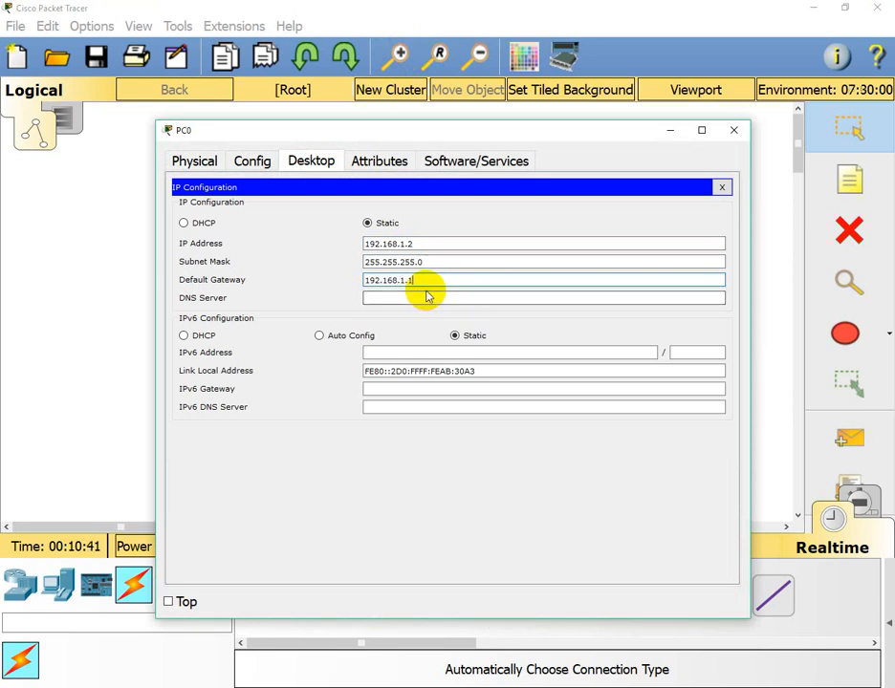
key(Tab)
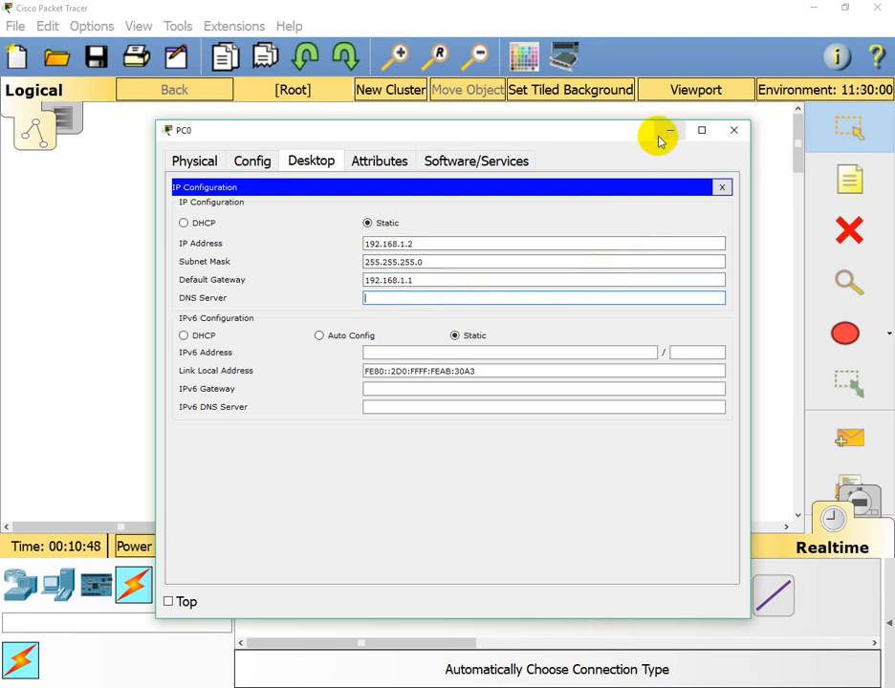
click(737, 134)
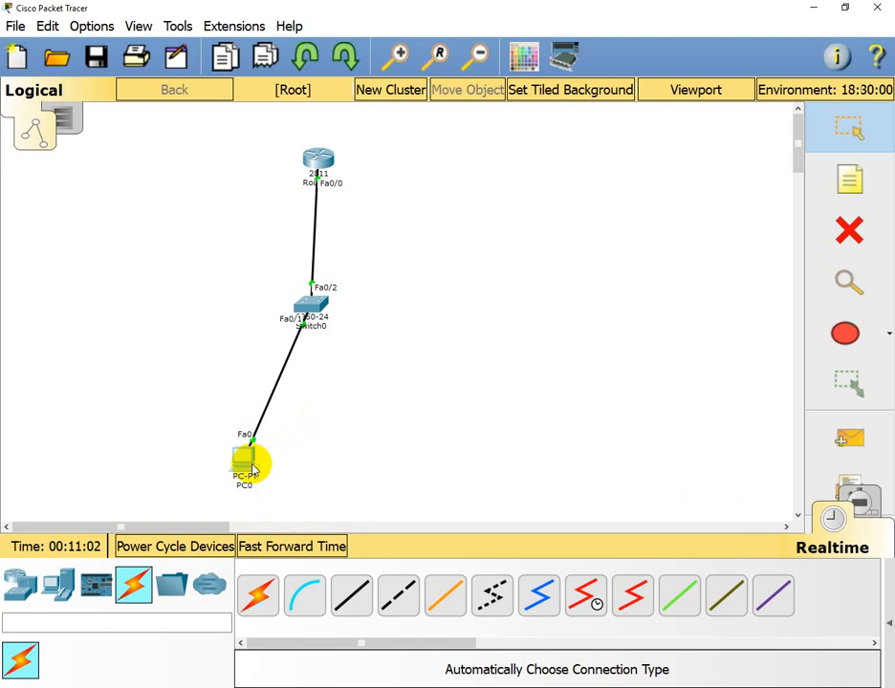
- Ping the router at 192.168.1.1 from PC0's command prompt
click(250, 467)
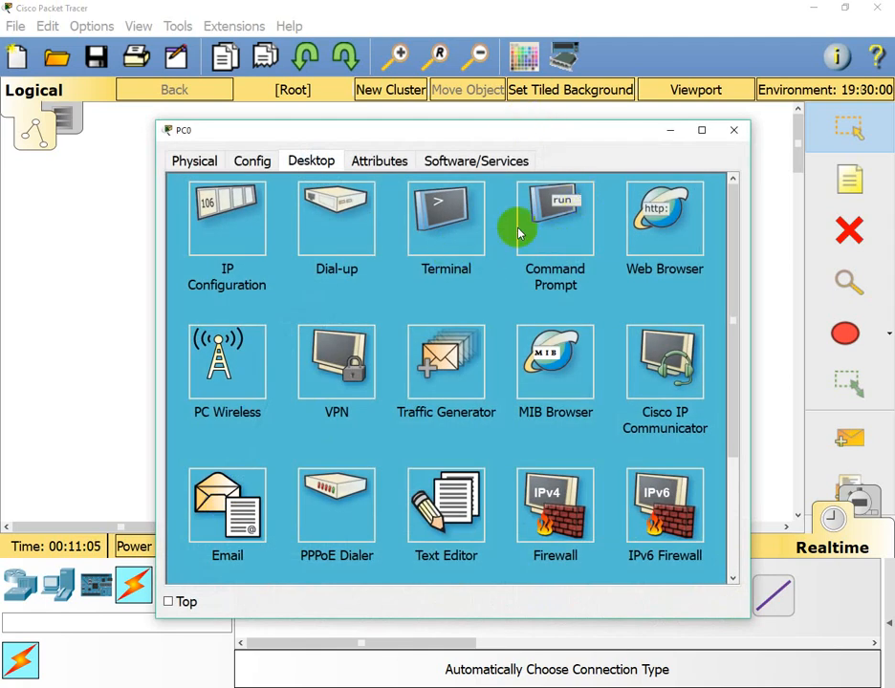
click(577, 235)
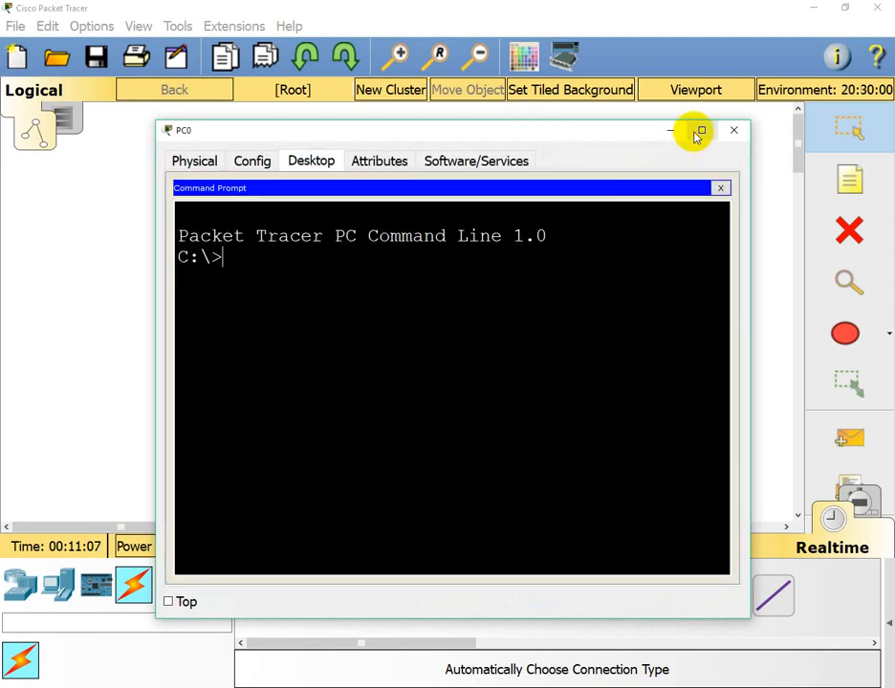
click(699, 131)
text(pin)
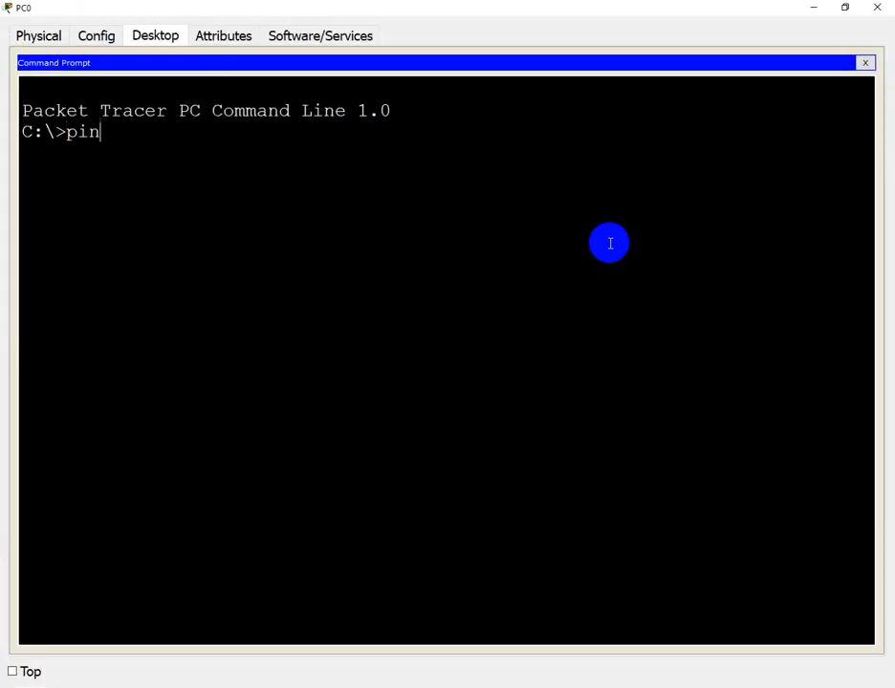
text(g 192.168.)
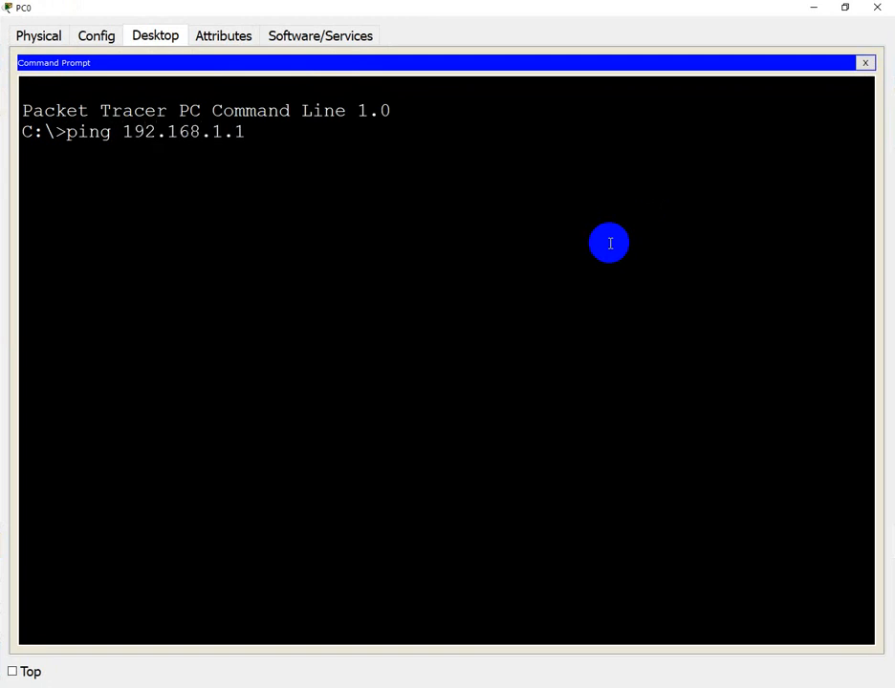
text(1.1)
key(Return)
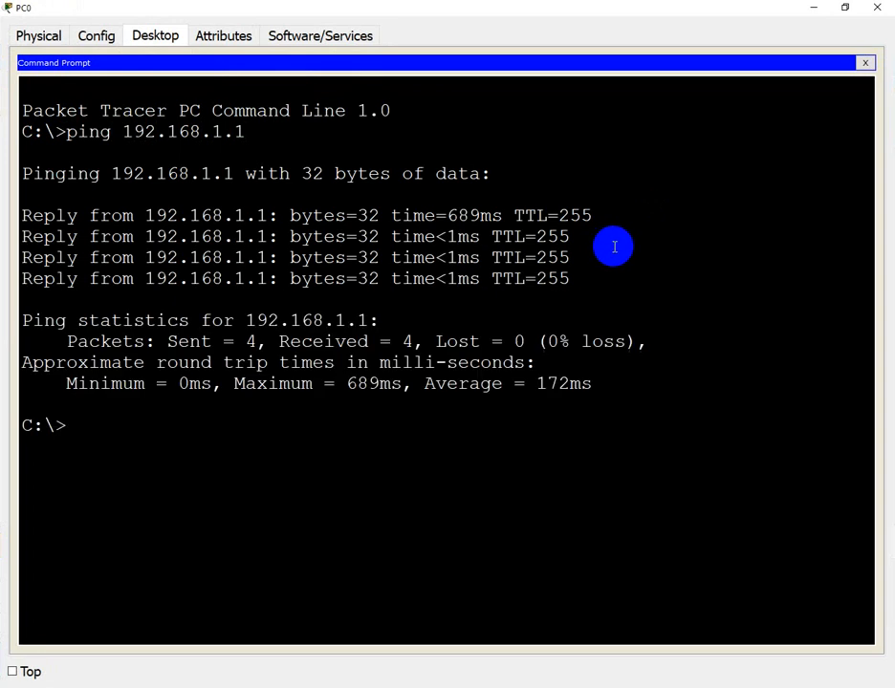
- Attempt a telnet to 192.168.1.1, which the router closes
text(tel)
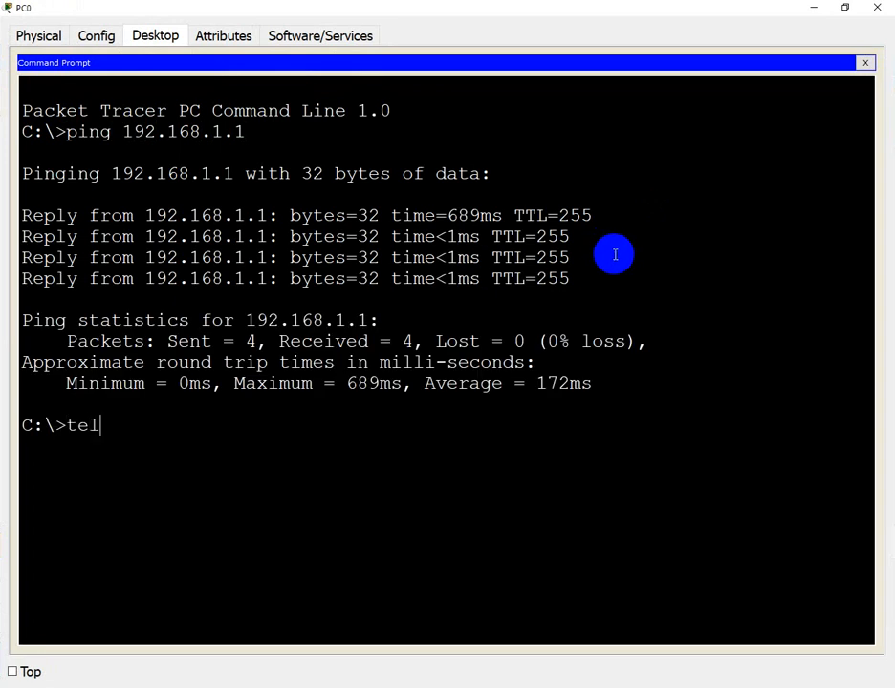
text(net 192.168)
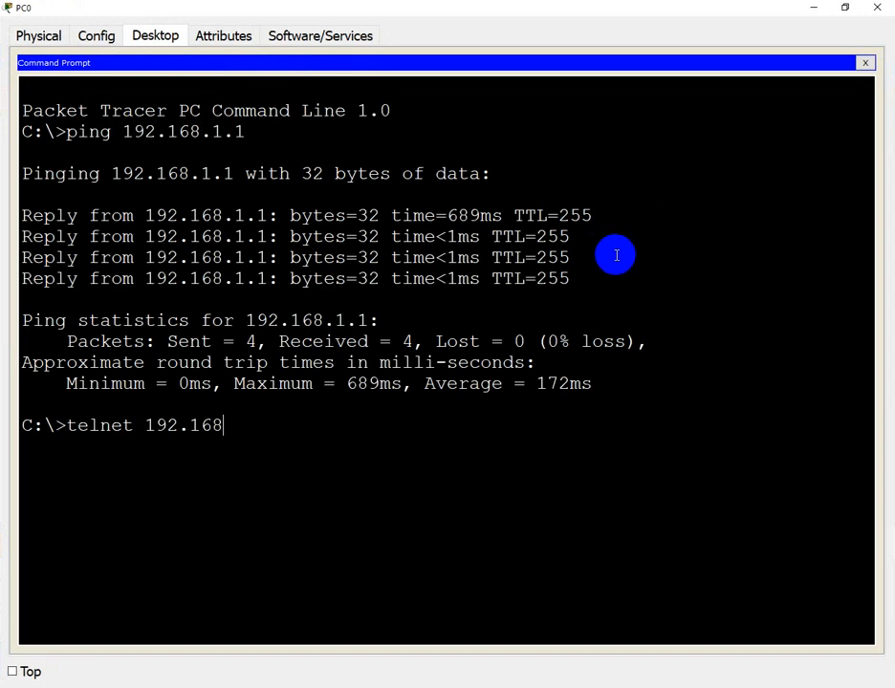
text(.1.1)
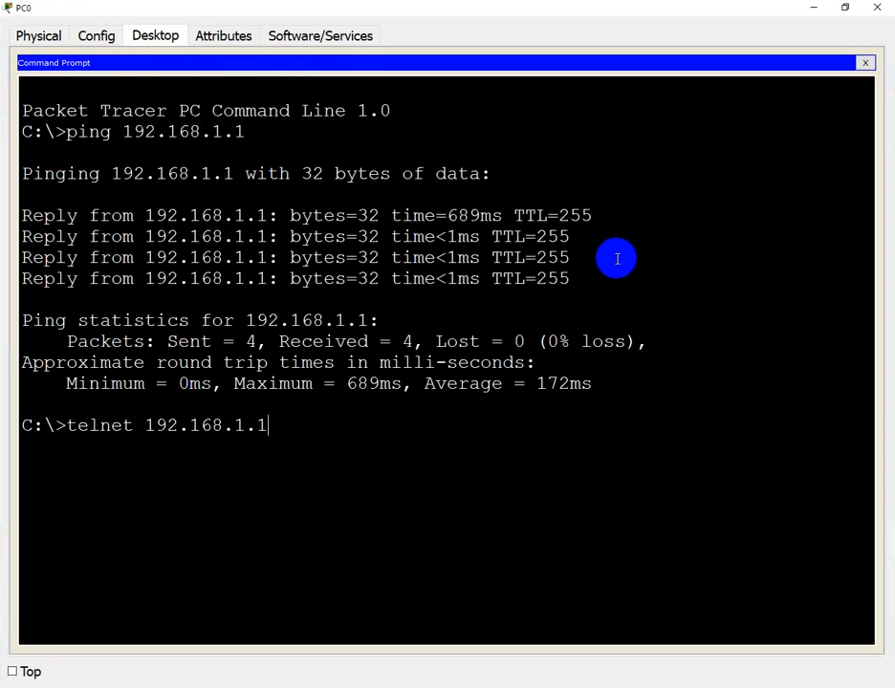
key(Return)
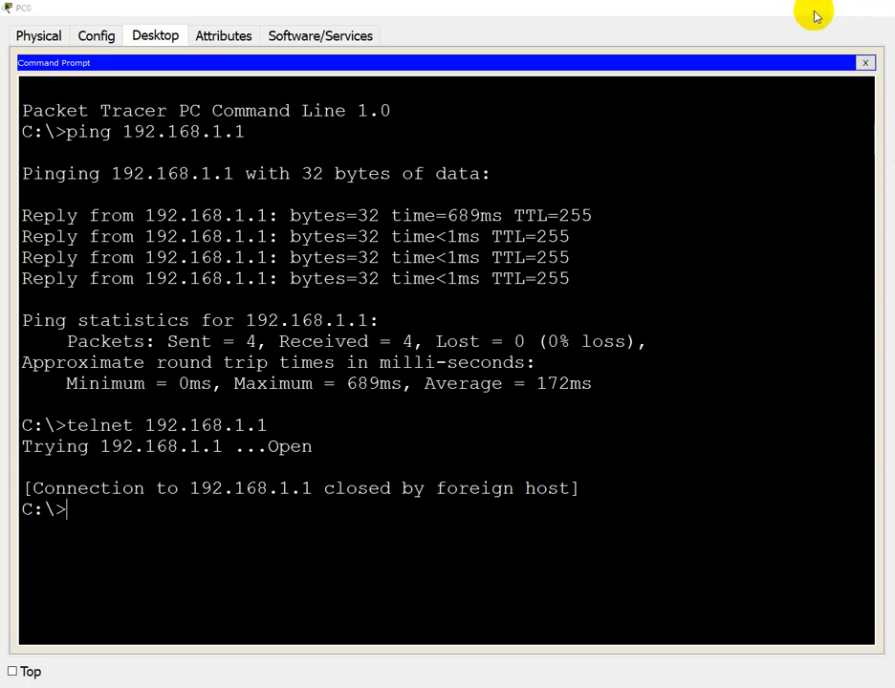
click(815, 12)
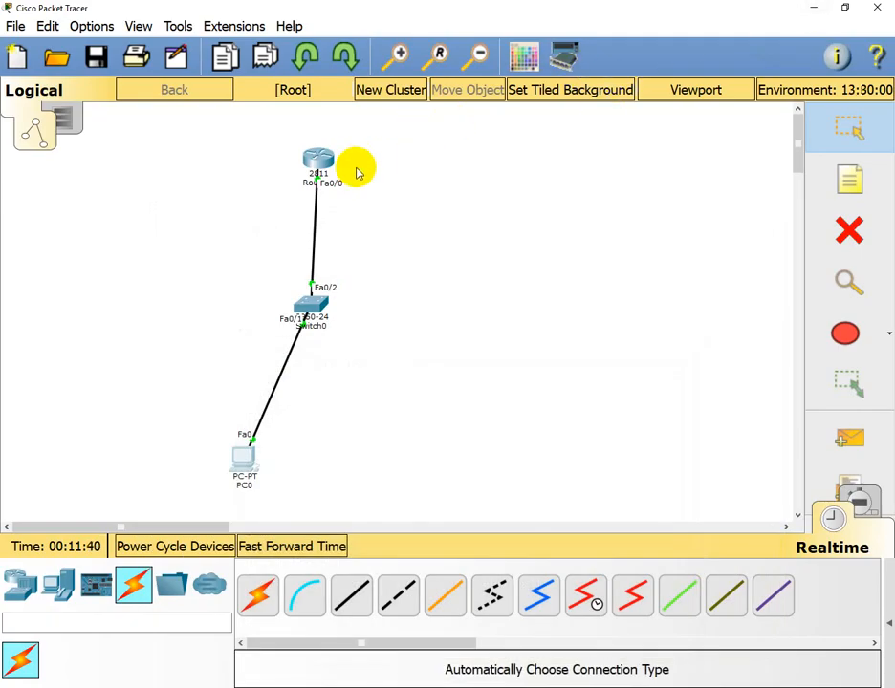
- Leave interface mode and create the first local username with its password
click(320, 162)
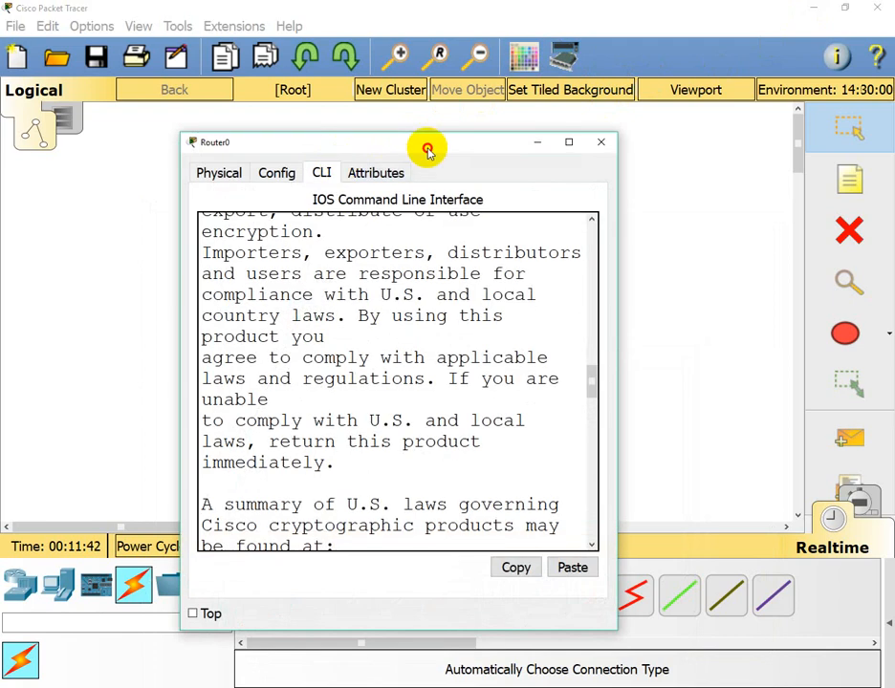
double_click(425, 143)
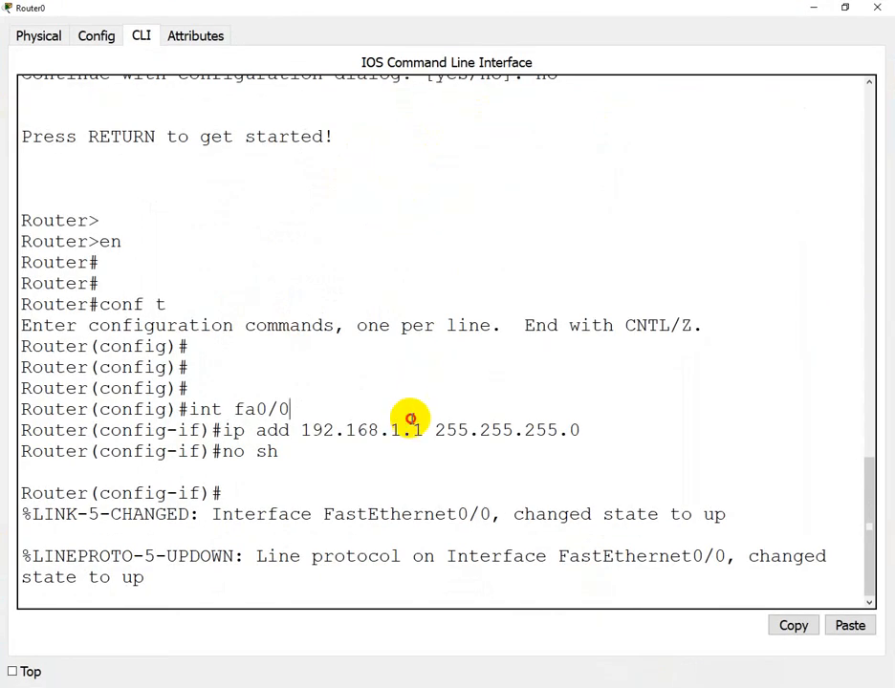
key(Return)
key(Return)
key(Return)
key(Return)
key(Return)
text(er(config-if)#e)
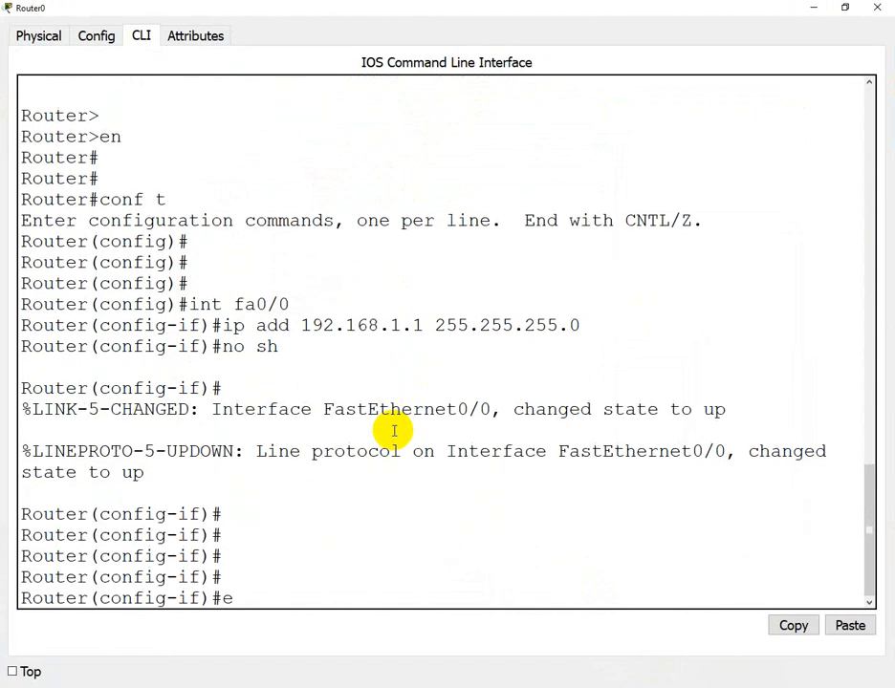
text(x)
key(Return)
key(Return)
key(Return)
key(Return)
key(Return)
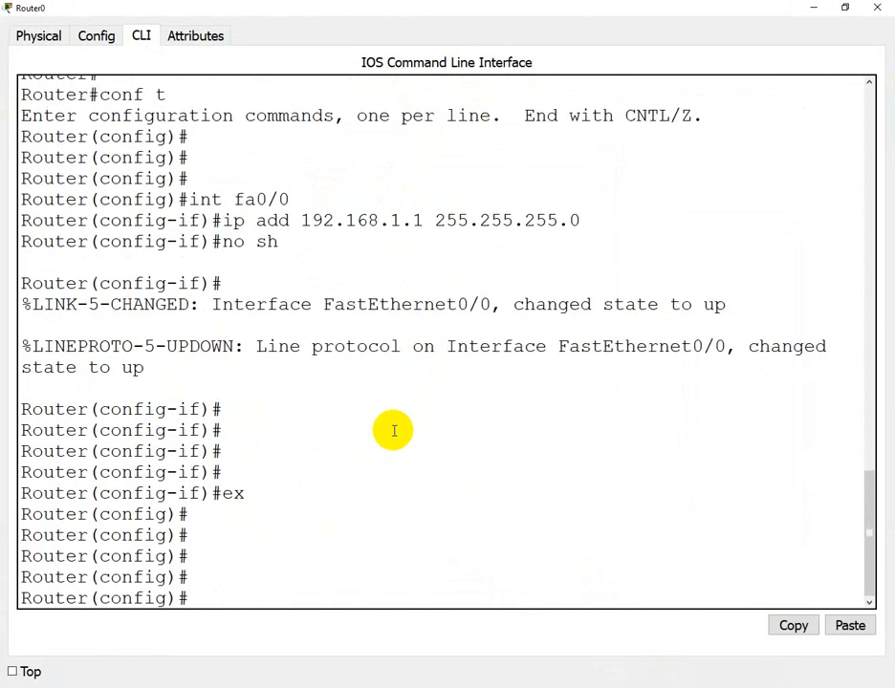
text(user)
key(Tab)
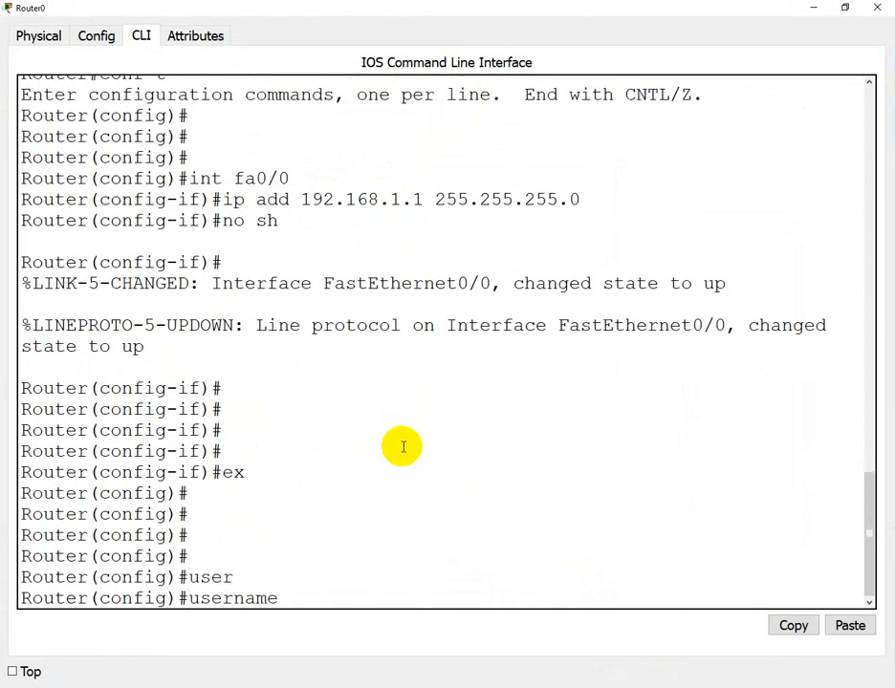
text(ali)
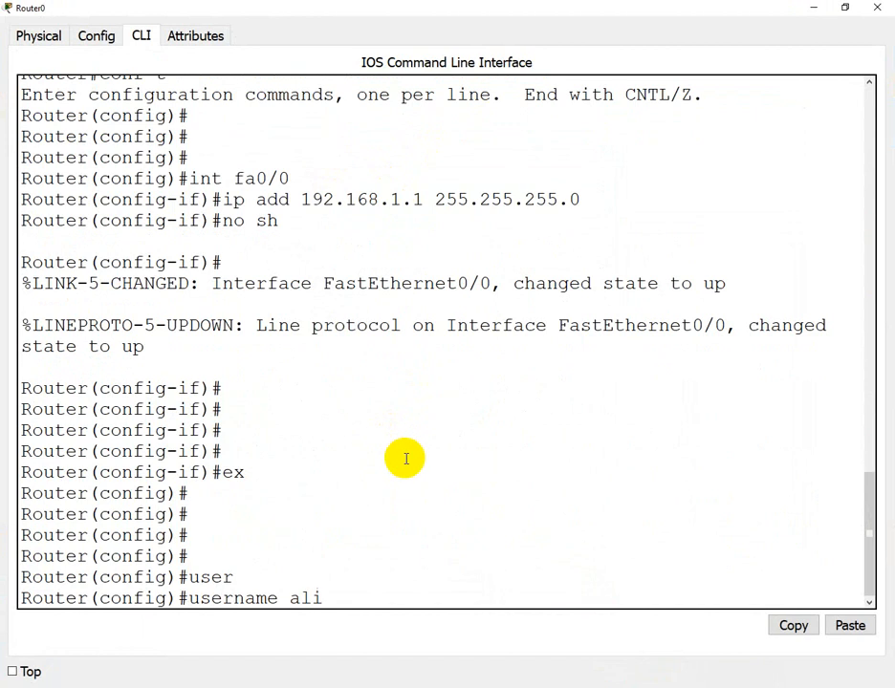
text( pass)
key(Tab)
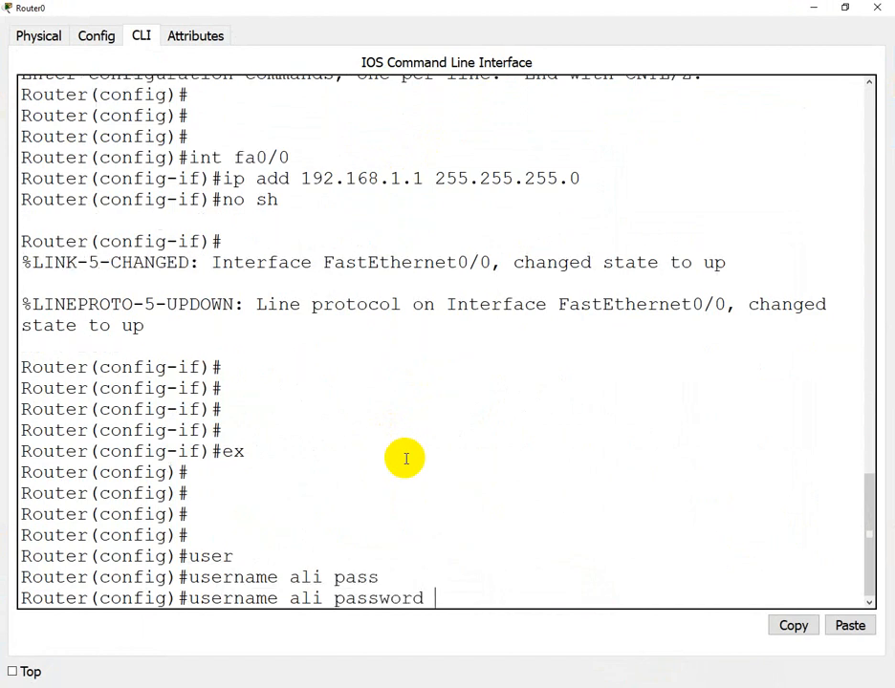
text(123)
key(Return)
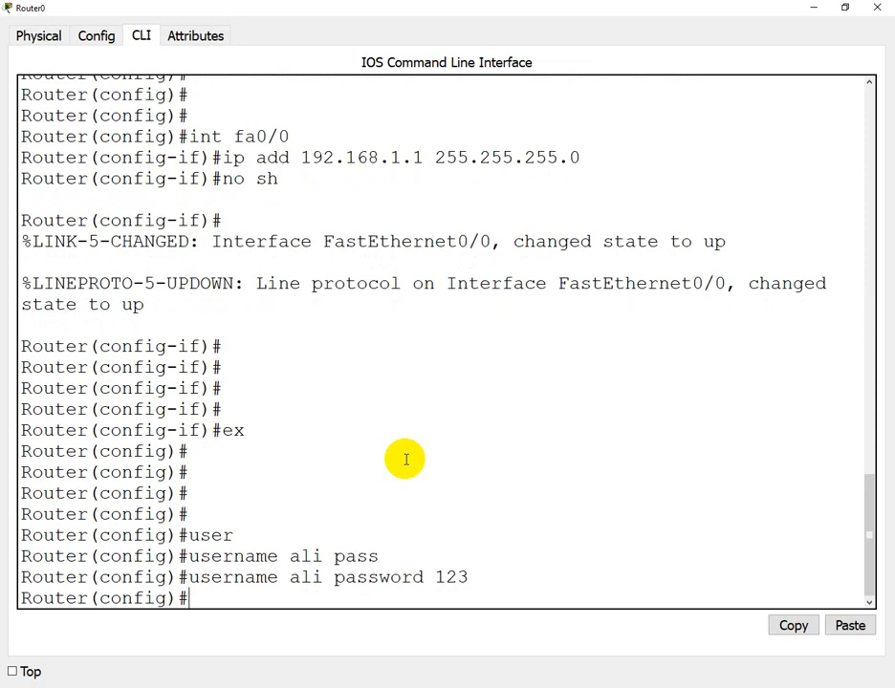
- Create a second local username account with a password
text(user)
key(Tab)
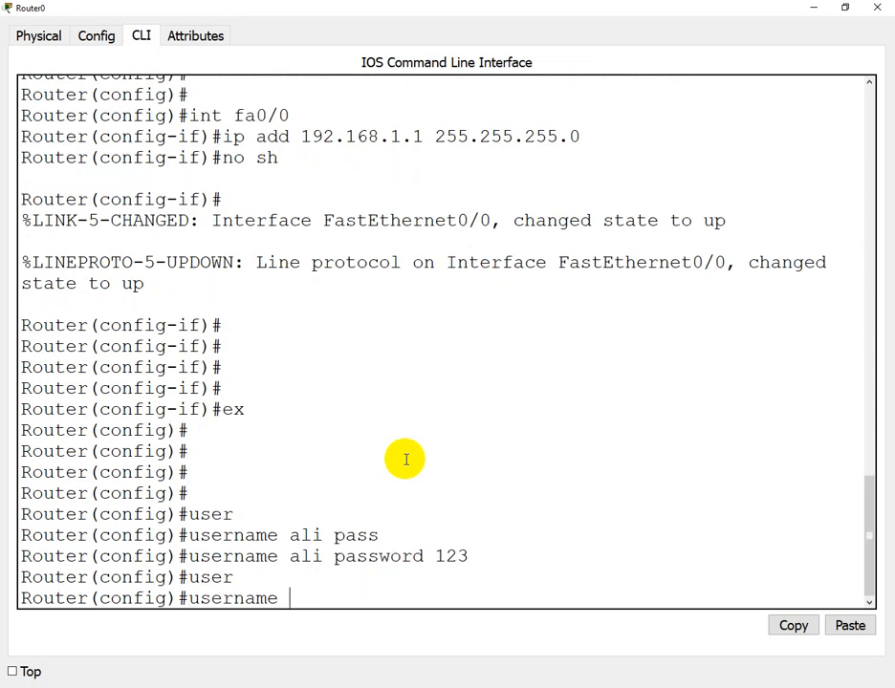
text(raheel)
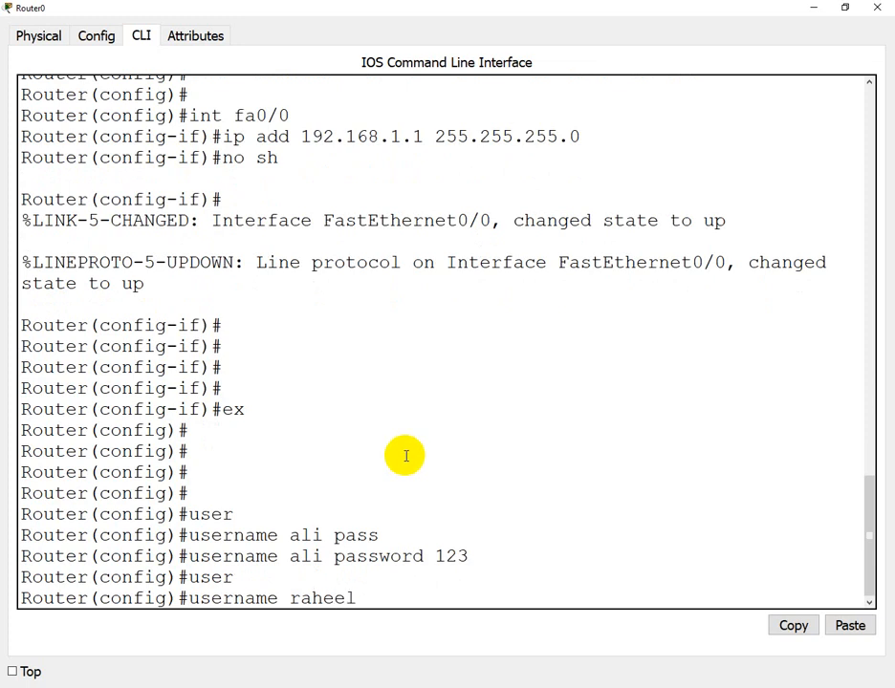
text( pass)
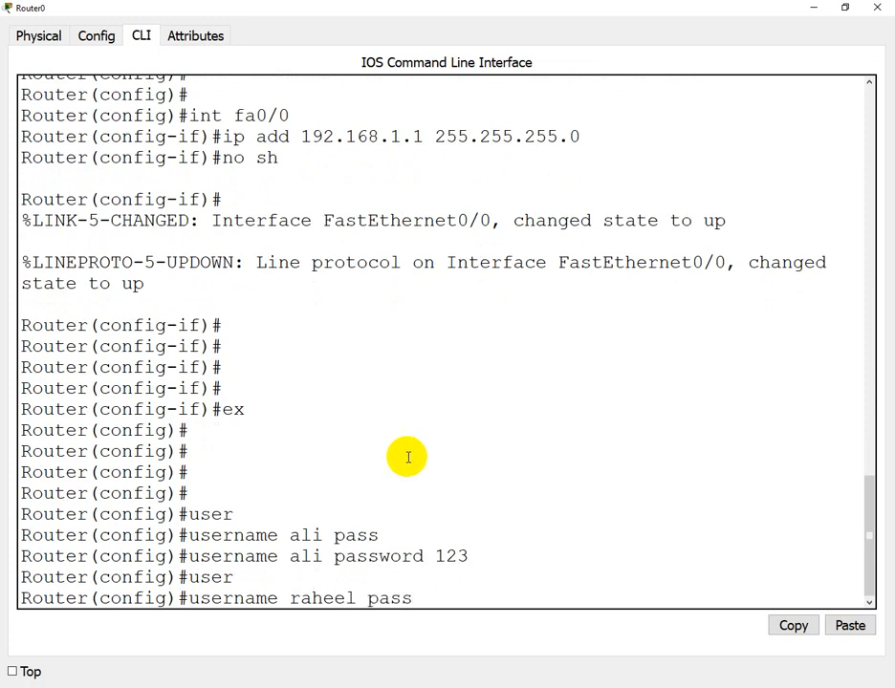
text( 123)
key(Return)
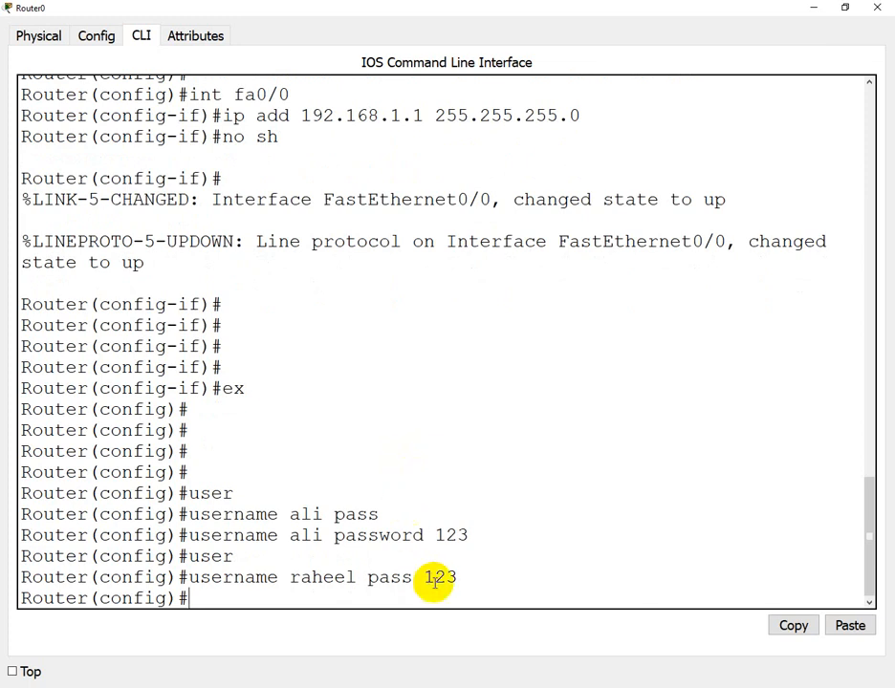
mouse_move(497, 687)
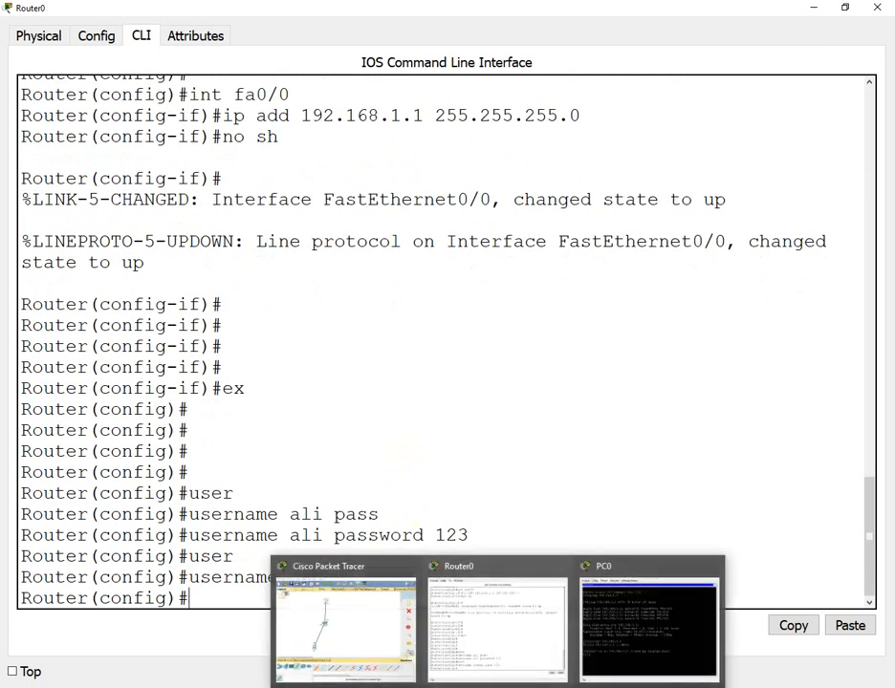
drag(276, 422, 260, 417)
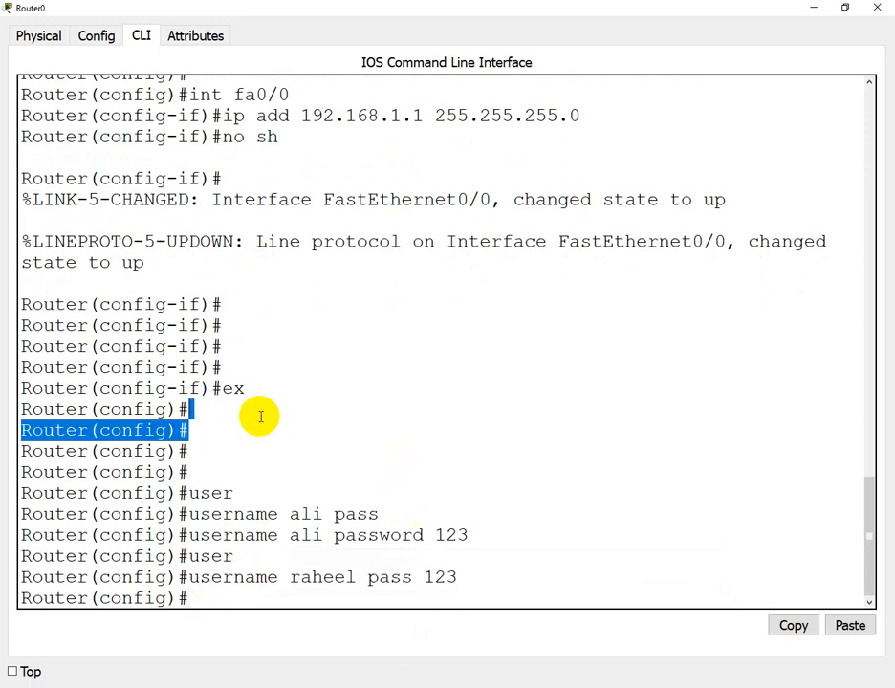
- Set 'login local' on line vty 0 4, exit configuration with Ctrl+Z and close Router0
text(line )
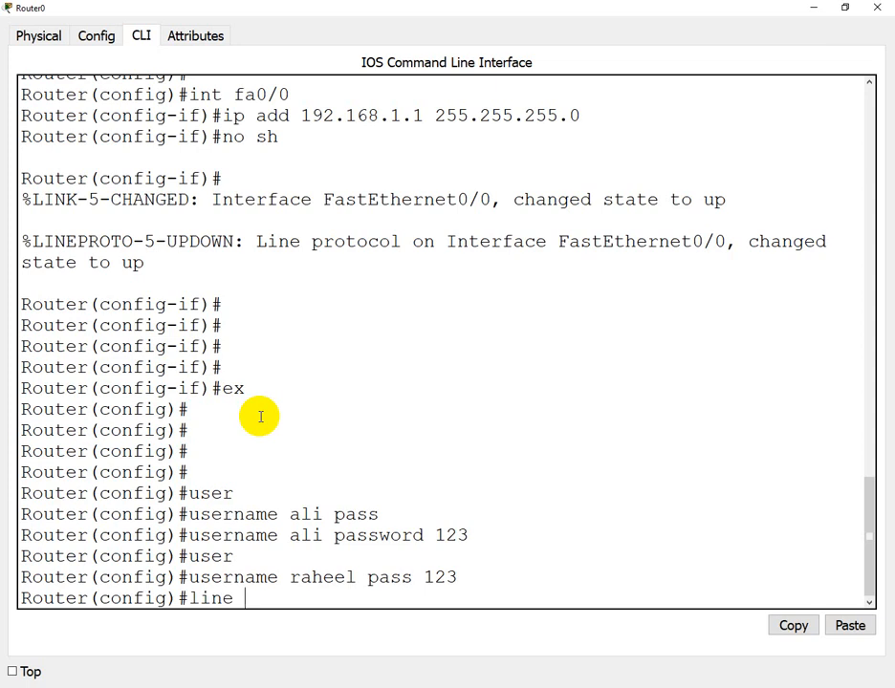
text(vty)
key(Tab)
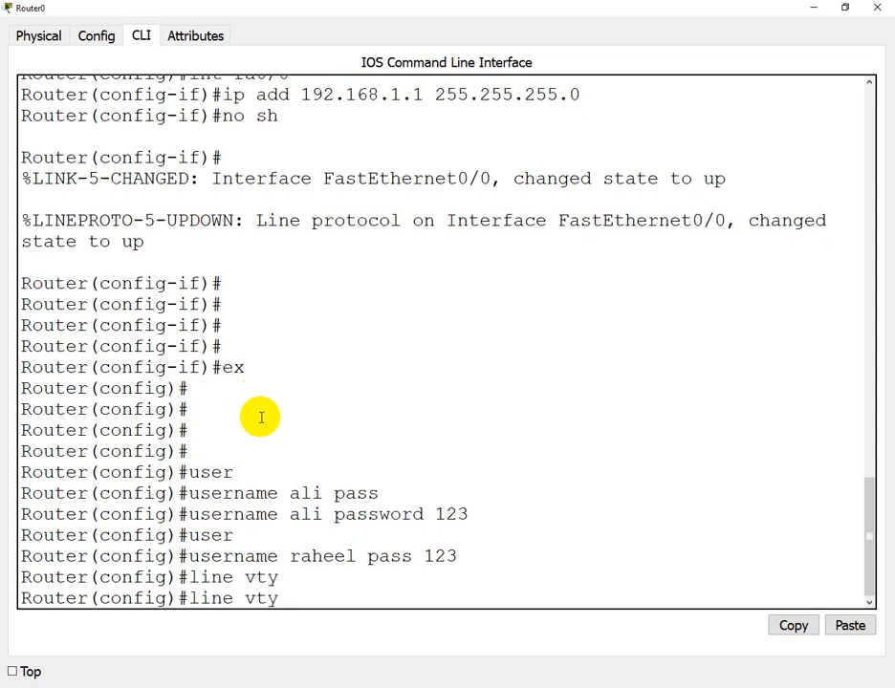
text(0 4)
key(Return)
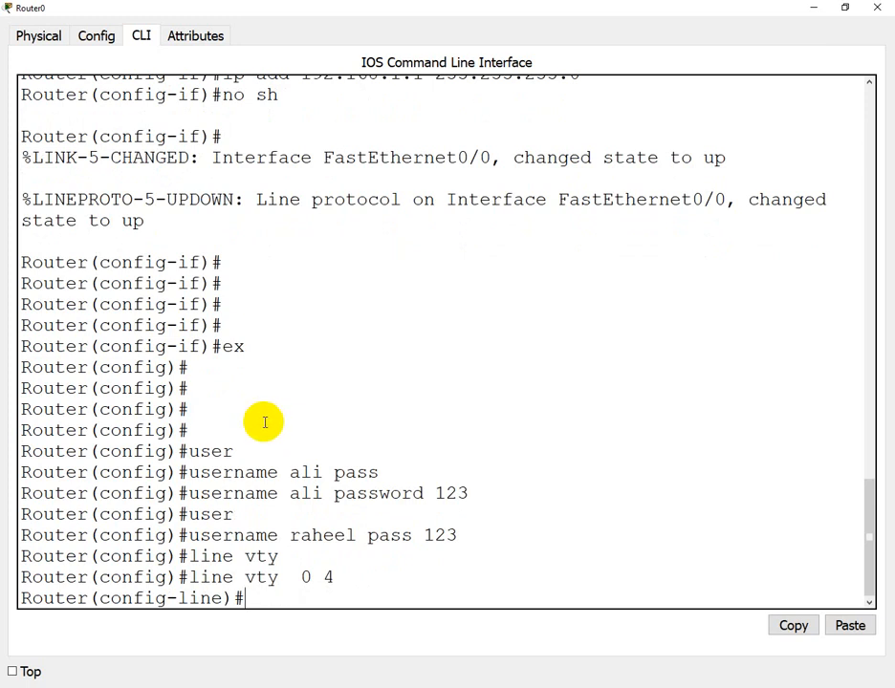
text(login loca)
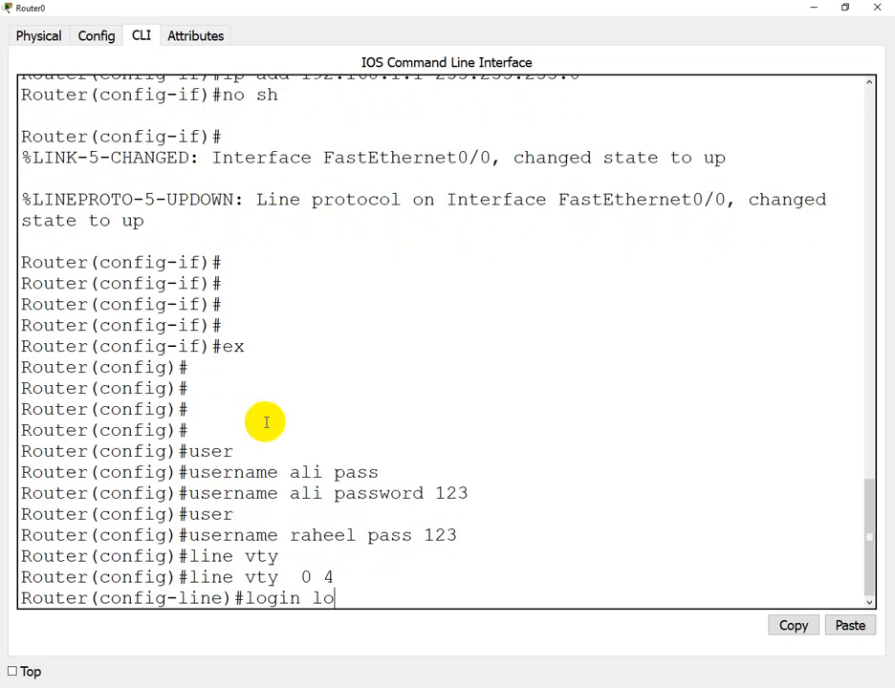
key(Tab)
key(Return)
key(Return)
key(Return)
key(Return)
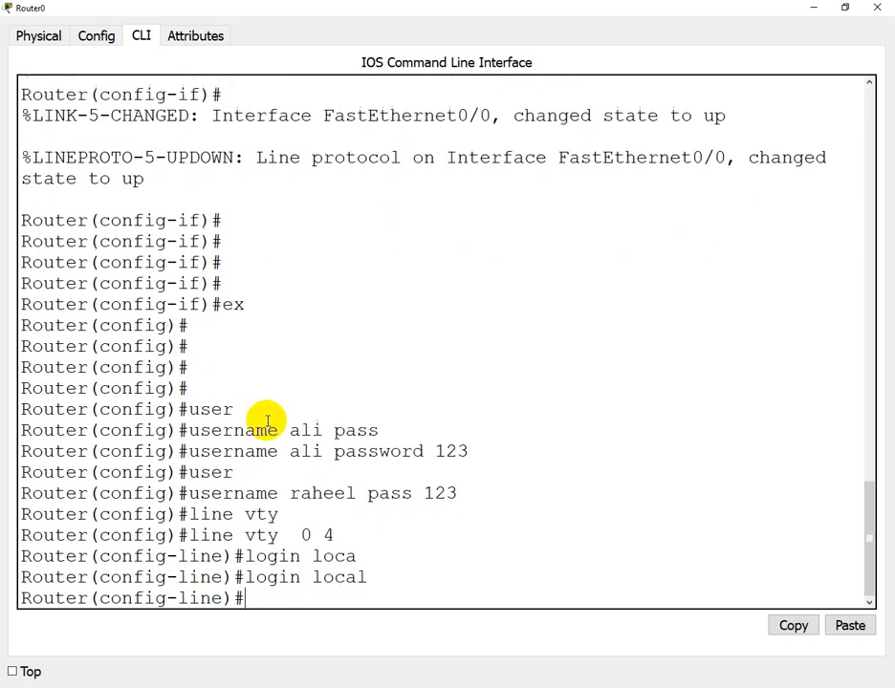
key(ctrl+z)
key(Return)
key(Return)
key(Return)
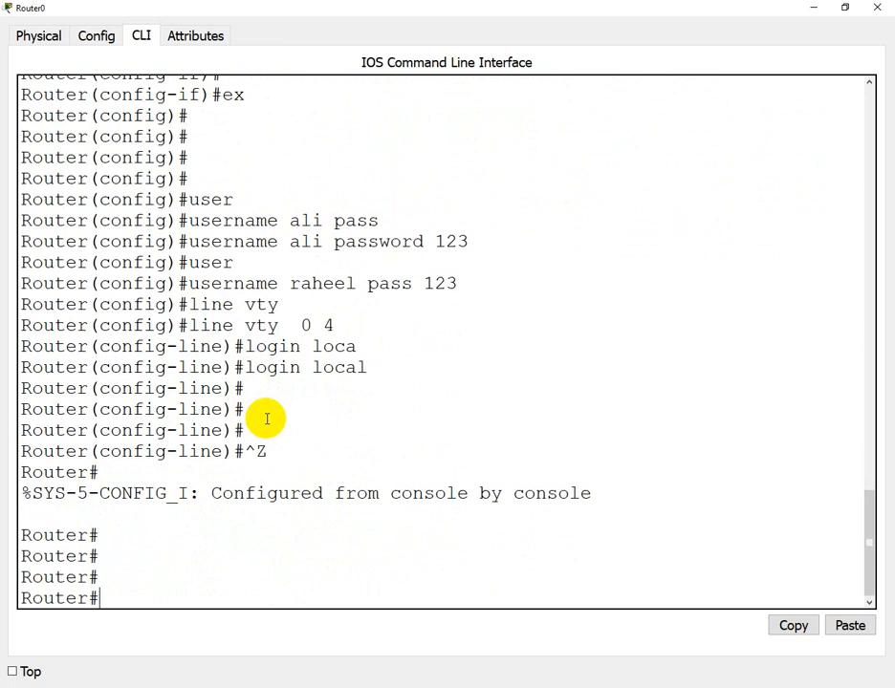
click(875, 11)
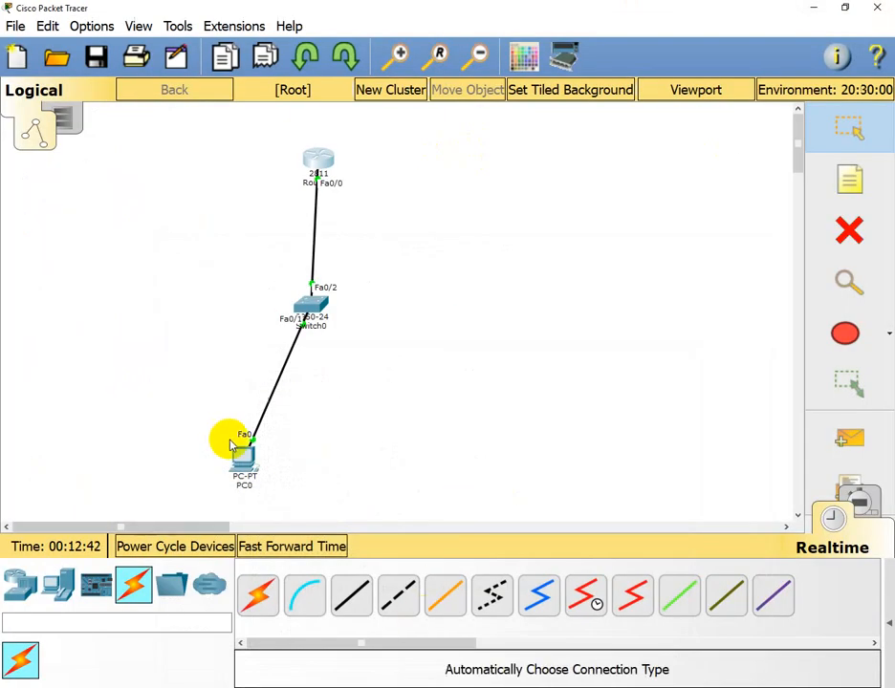
- Get PC0's Command Prompt open after dismissing blank PC0 windows
click(241, 453)
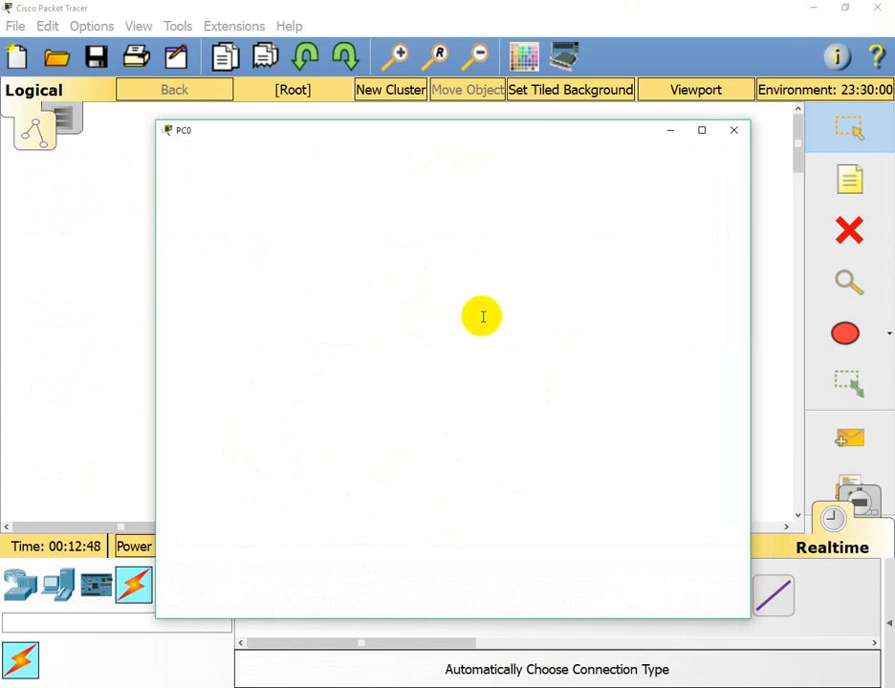
click(772, 325)
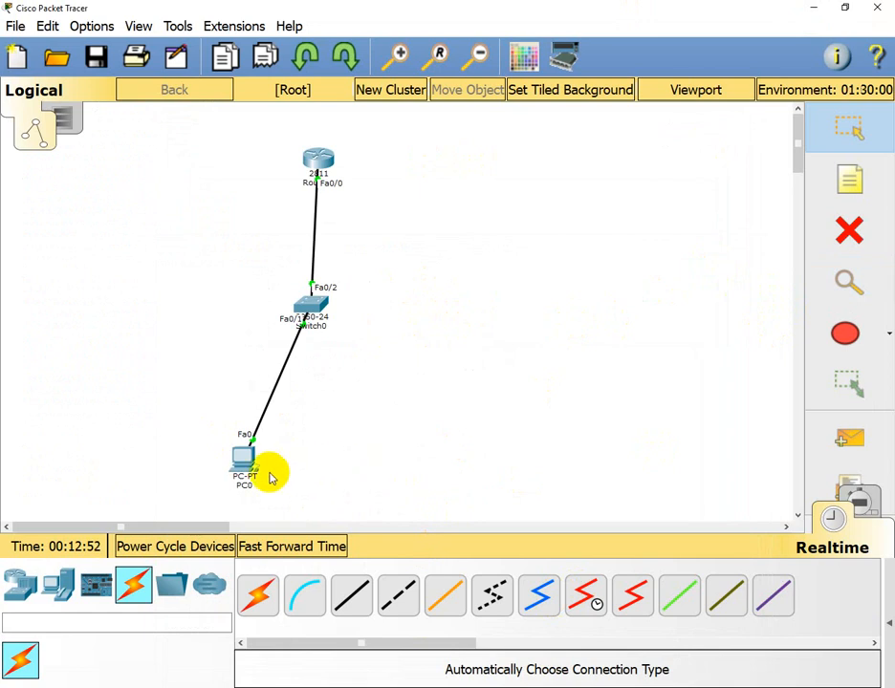
click(251, 463)
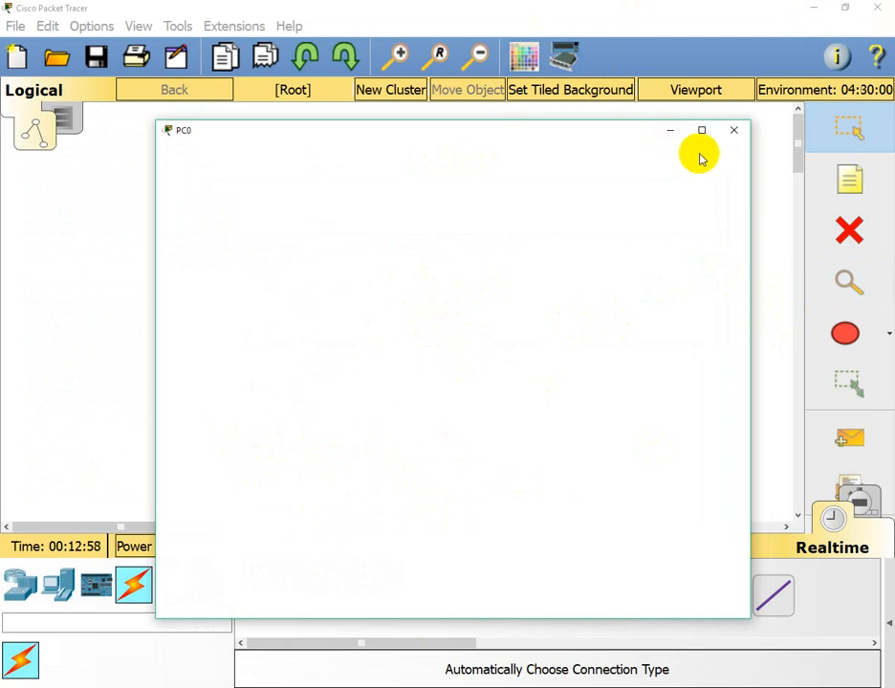
click(731, 133)
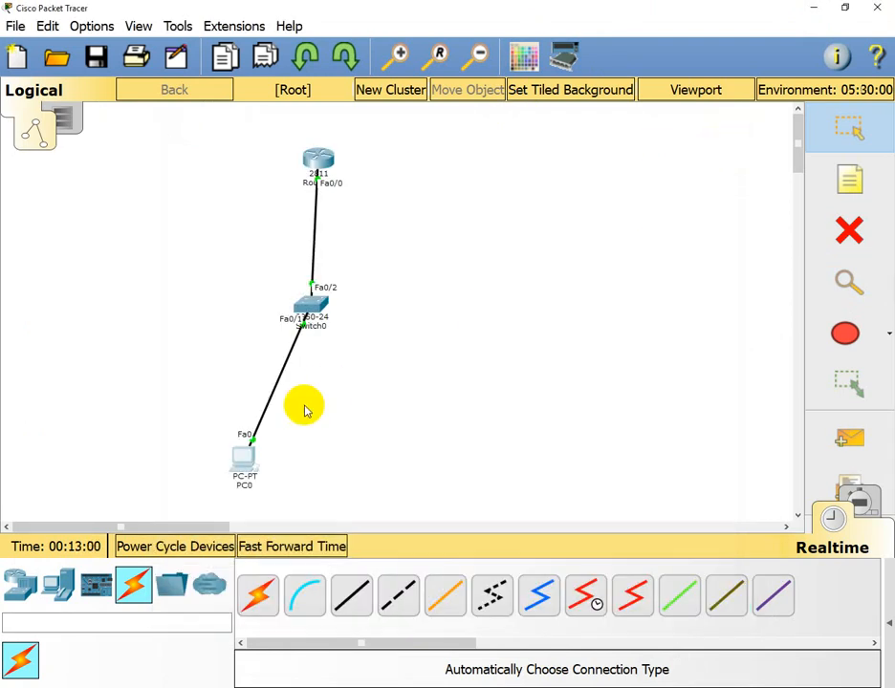
click(244, 463)
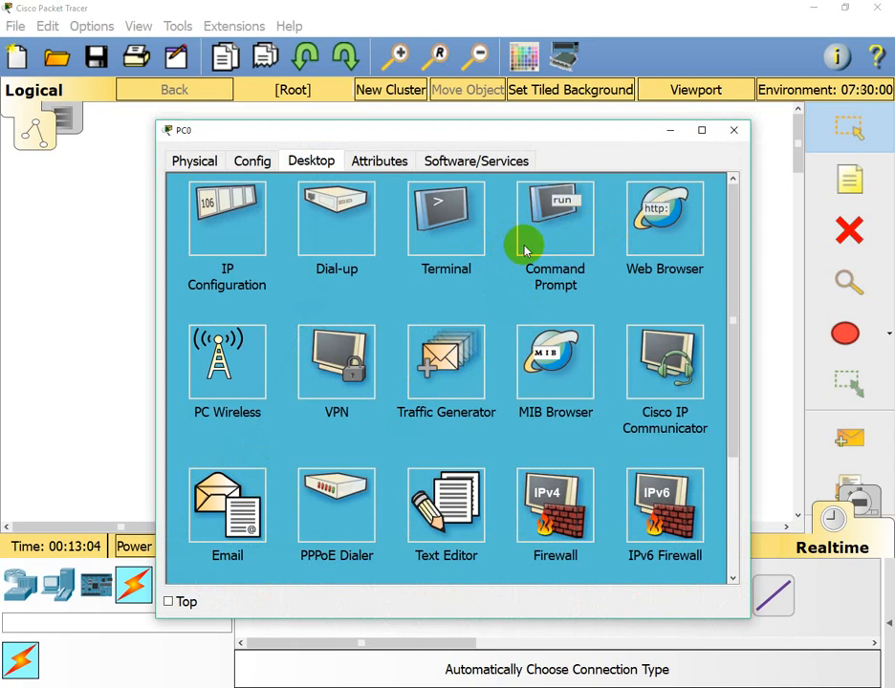
click(568, 227)
key(Return)
key(Return)
key(Return)
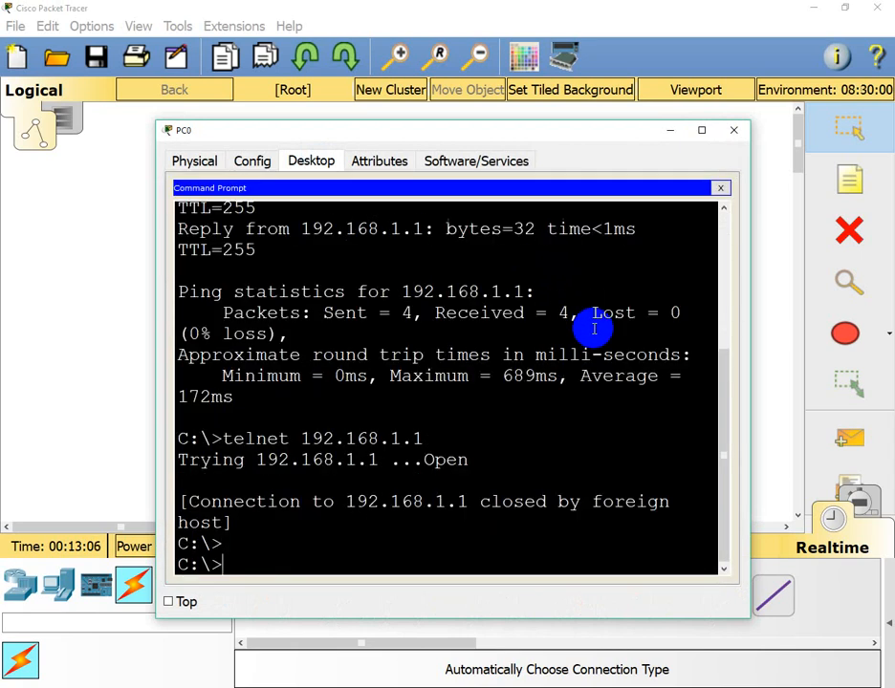
- Telnet to 192.168.1.1 and log in with a local account to reach Router>
key(Up)
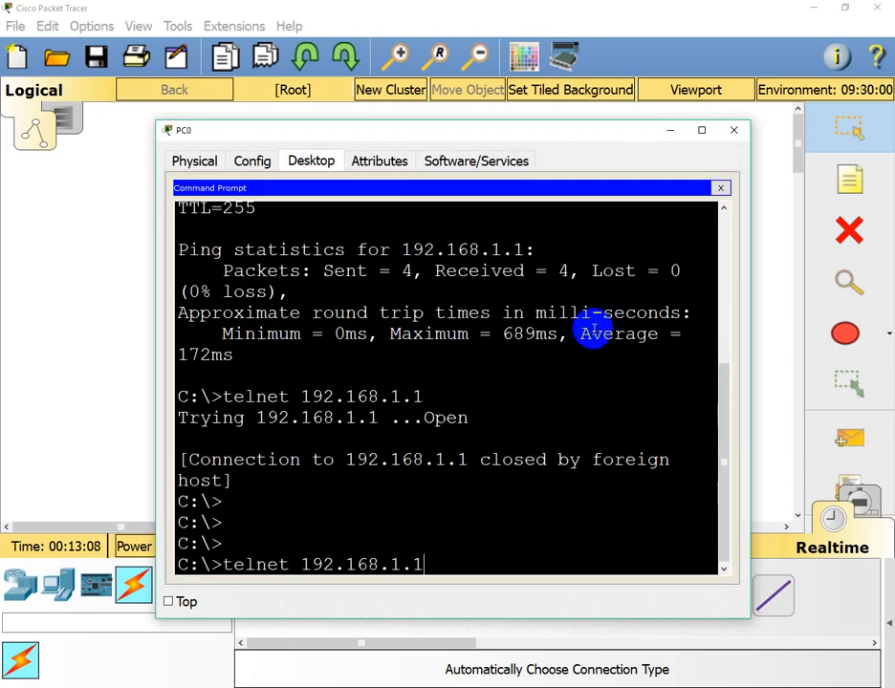
key(Return)
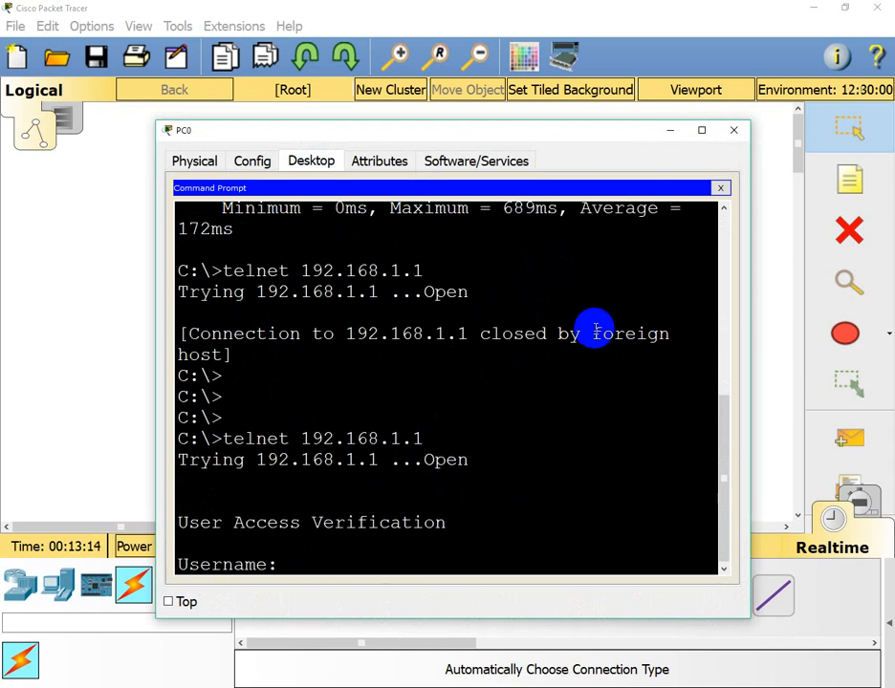
text(ali)
key(Return)
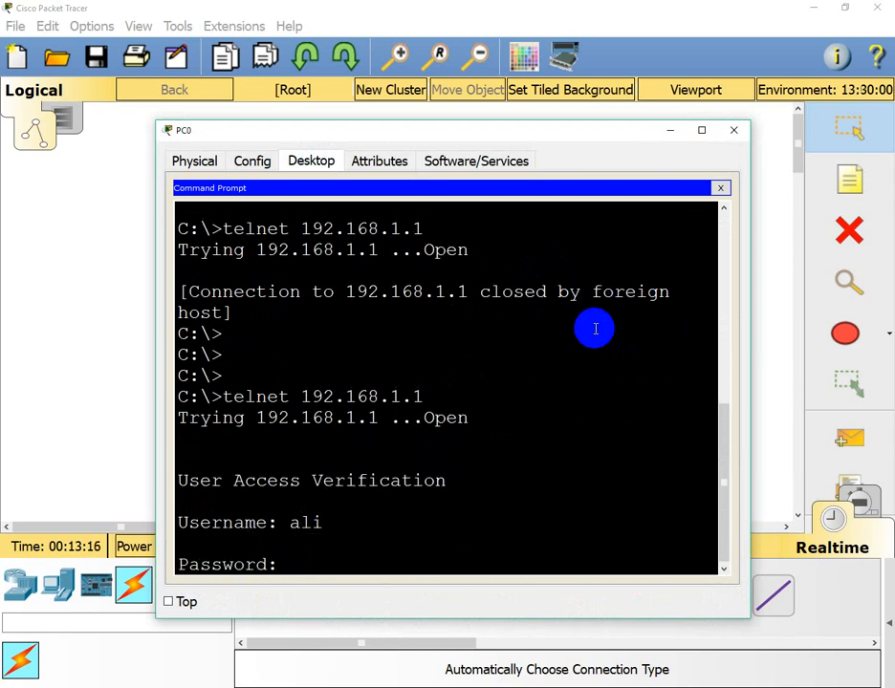
key(Return)
key(Return)
key(Return)
key(Return)
key(Return)
key(Return)
key(Return)
key(Return)
key(Return)
key(Return)
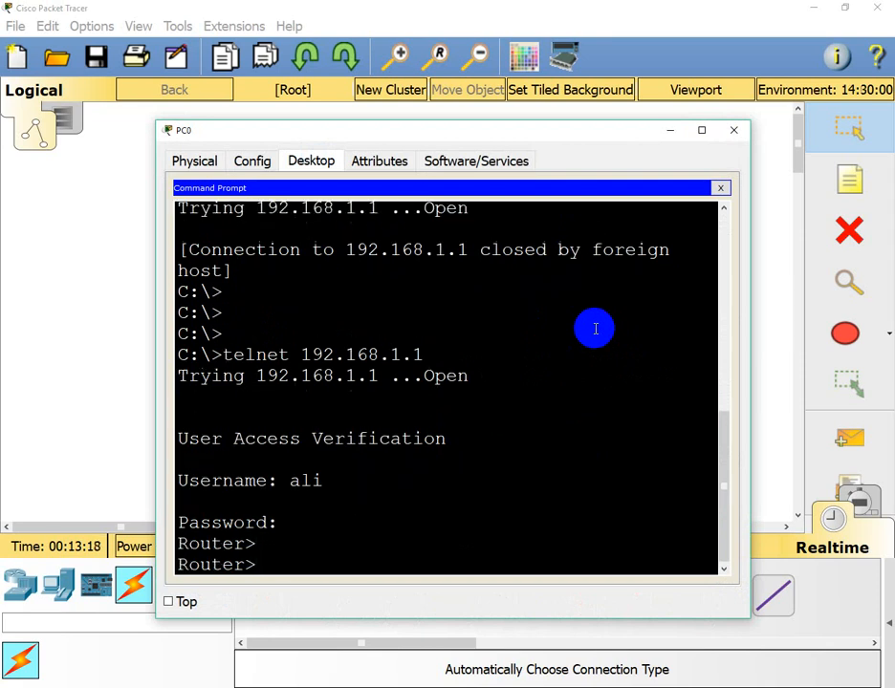
key(Return)
key(Return)
key(Return)
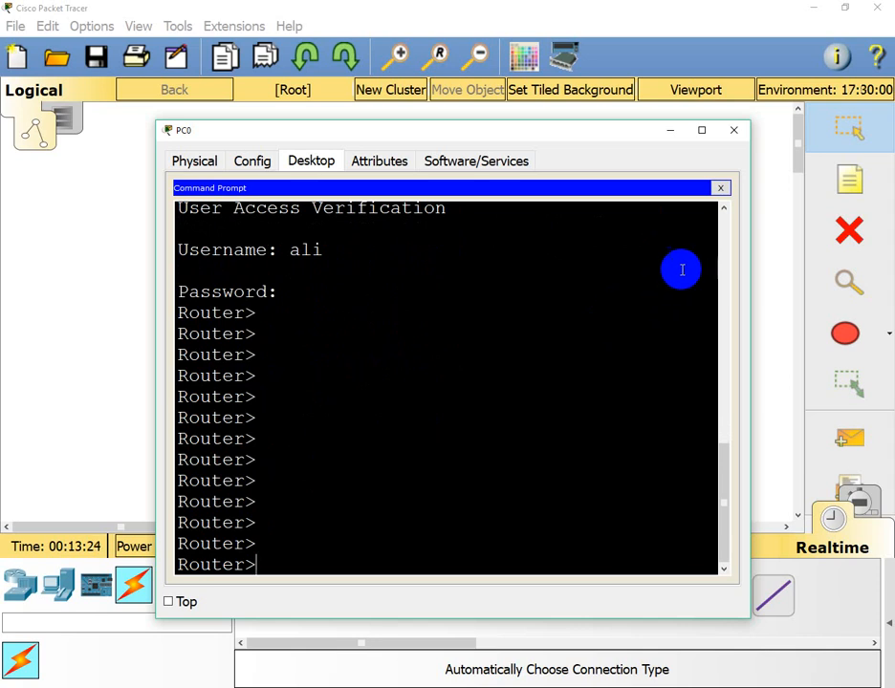
click(668, 131)
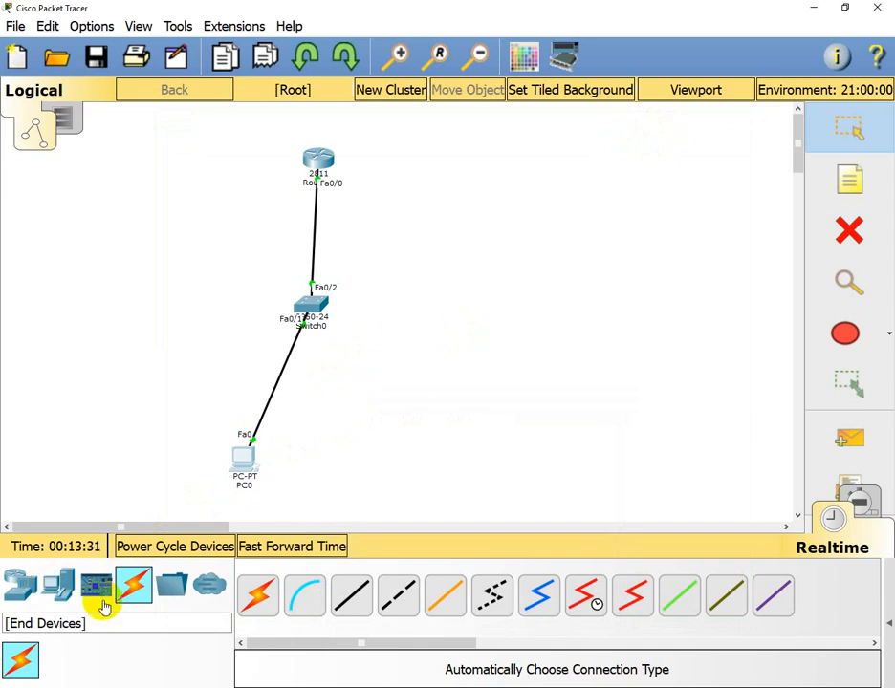
- Select the End Devices category in the device-type box at the bottom left
click(58, 585)
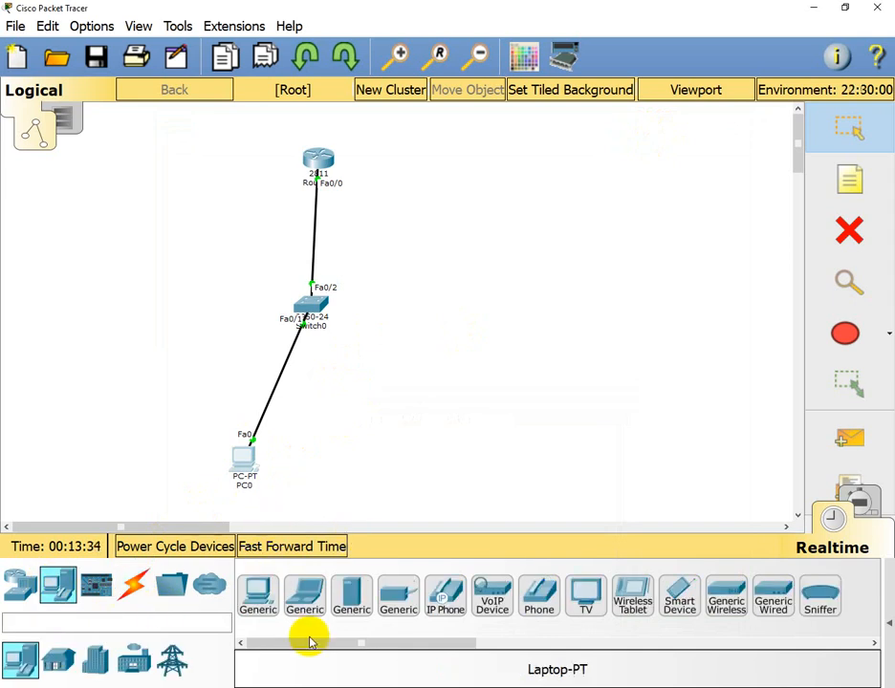